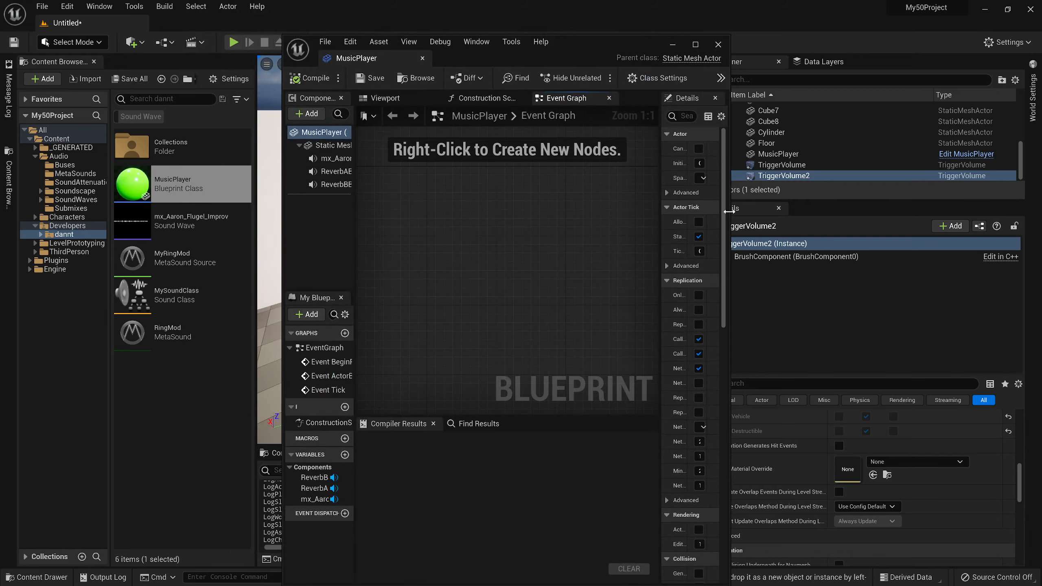
Step: Inspect the MusicPlayer blueprint's music, ReverbABus and ReverbBBus audio components with their sound settings, and close the blueprint
drag(729, 191, 1010, 191)
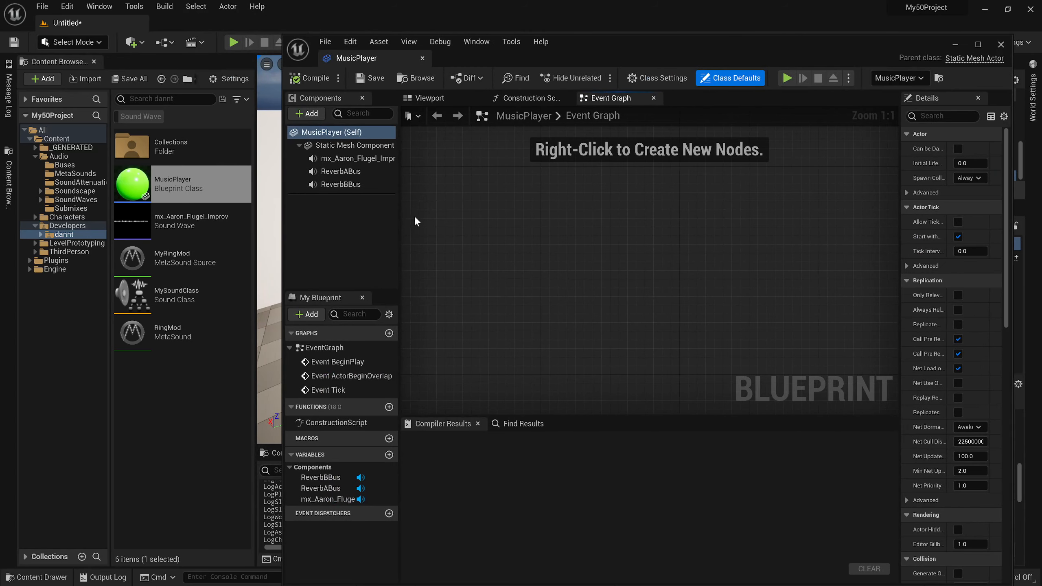
drag(398, 216, 500, 226)
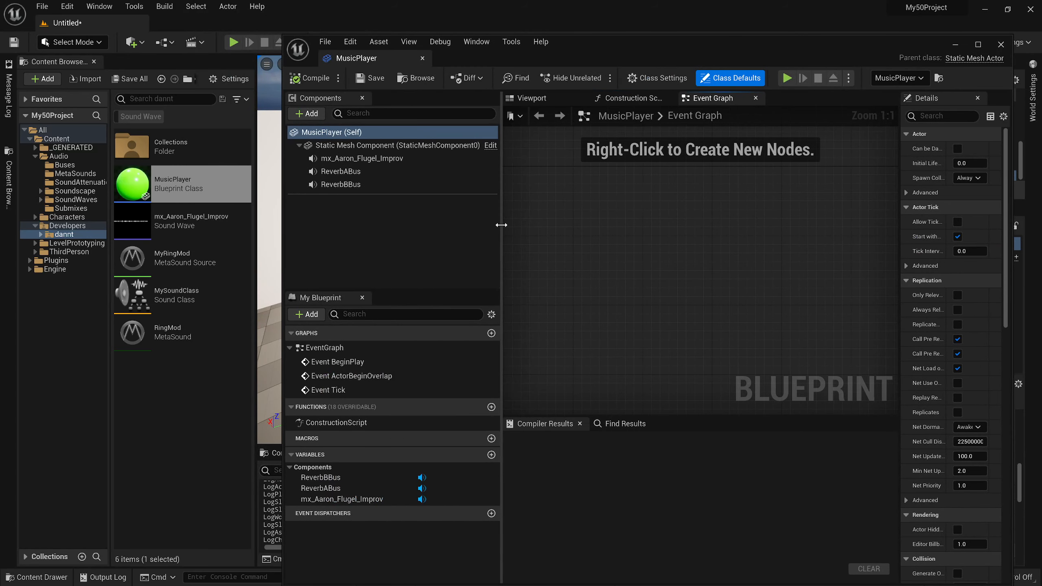
click(360, 159)
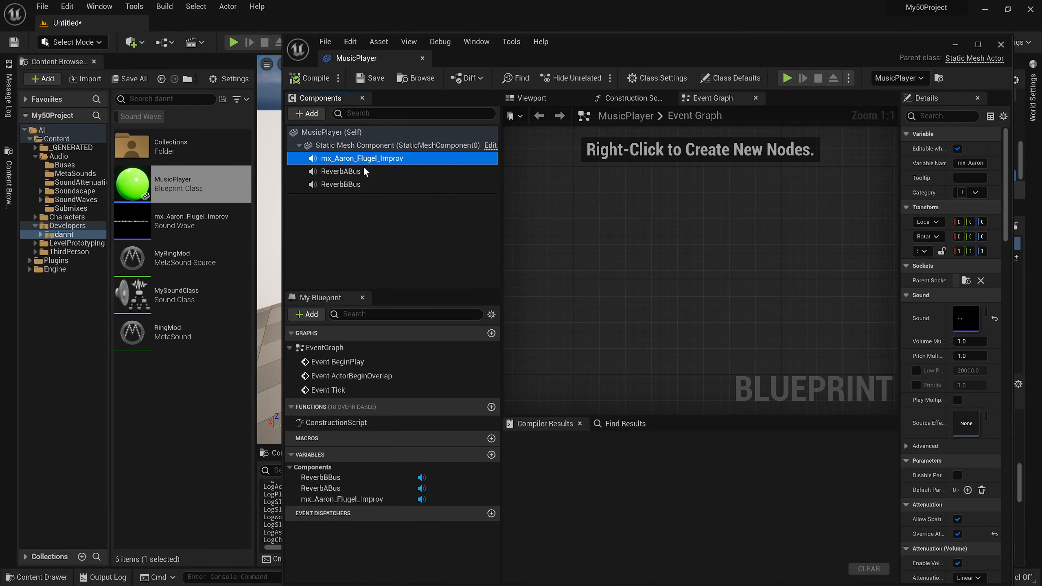
click(365, 172)
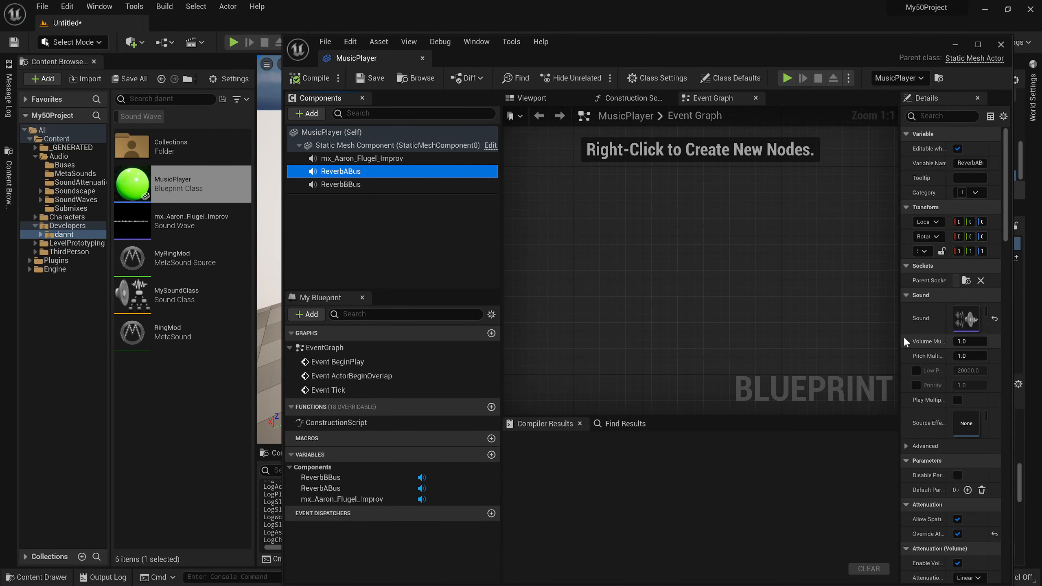
drag(901, 342, 743, 331)
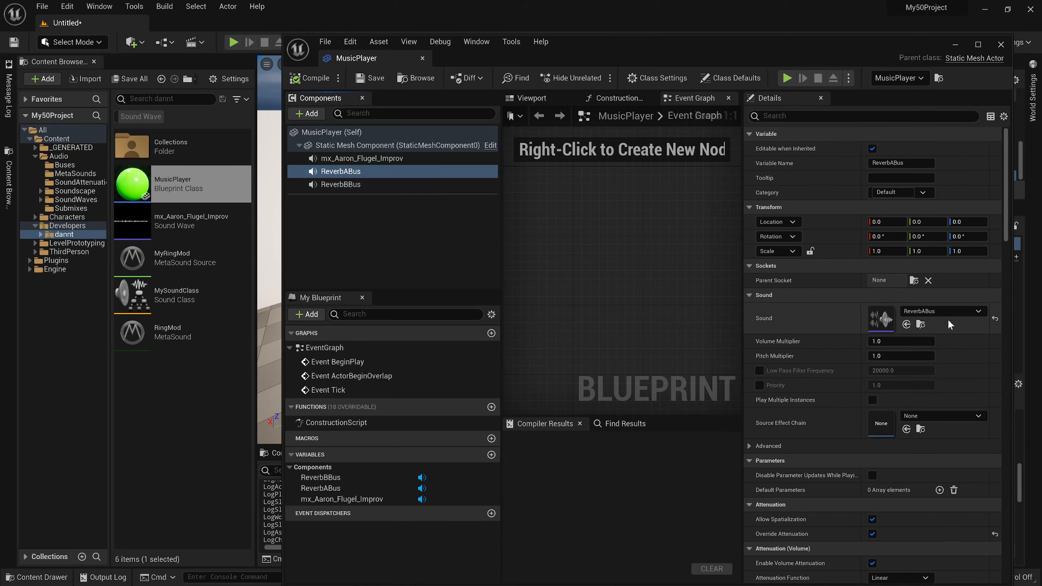
click(347, 184)
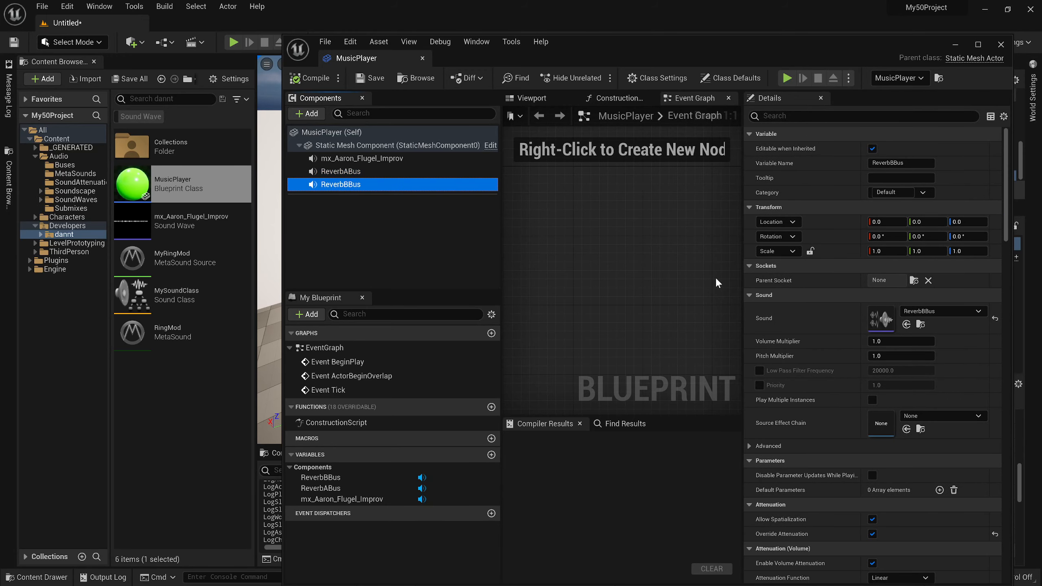
drag(847, 43, 754, 48)
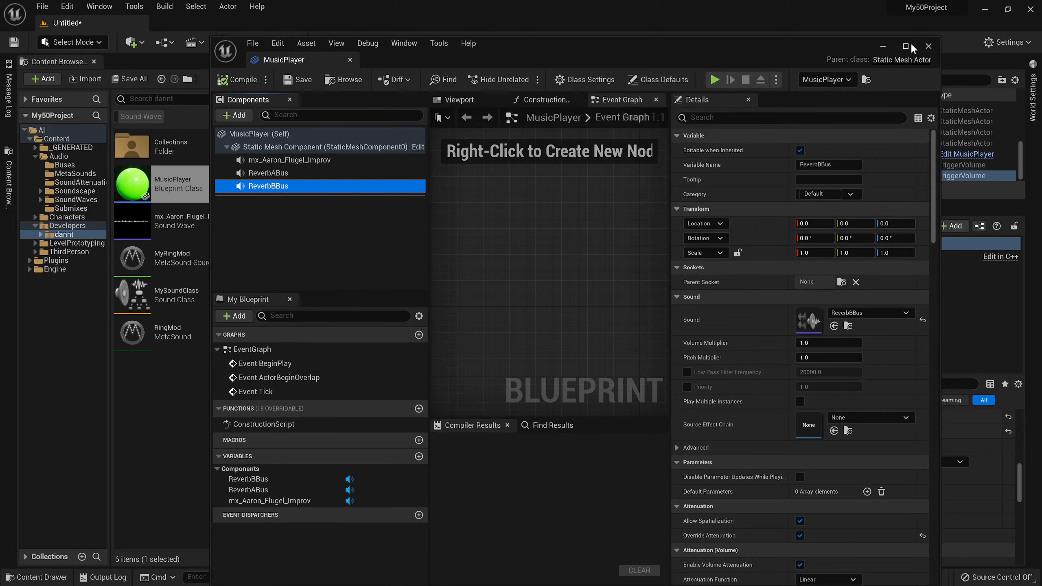
click(928, 46)
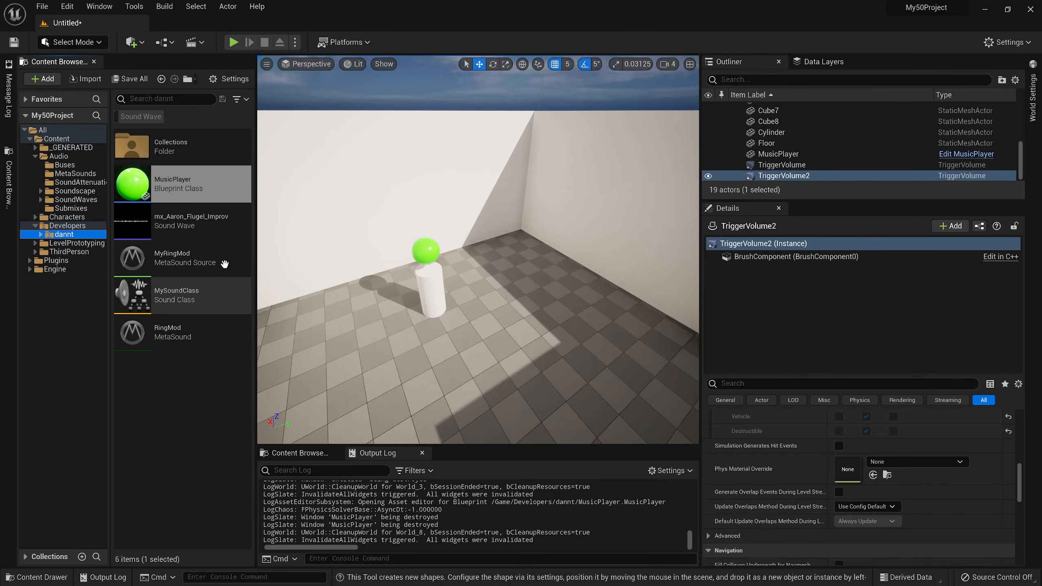
Step: Examine both Post-Effect Bus Sends entries of the Flugel Improv sound wave, including their source buses and send levels, and close it
double_click(182, 223)
scroll(410, 349, down, 2)
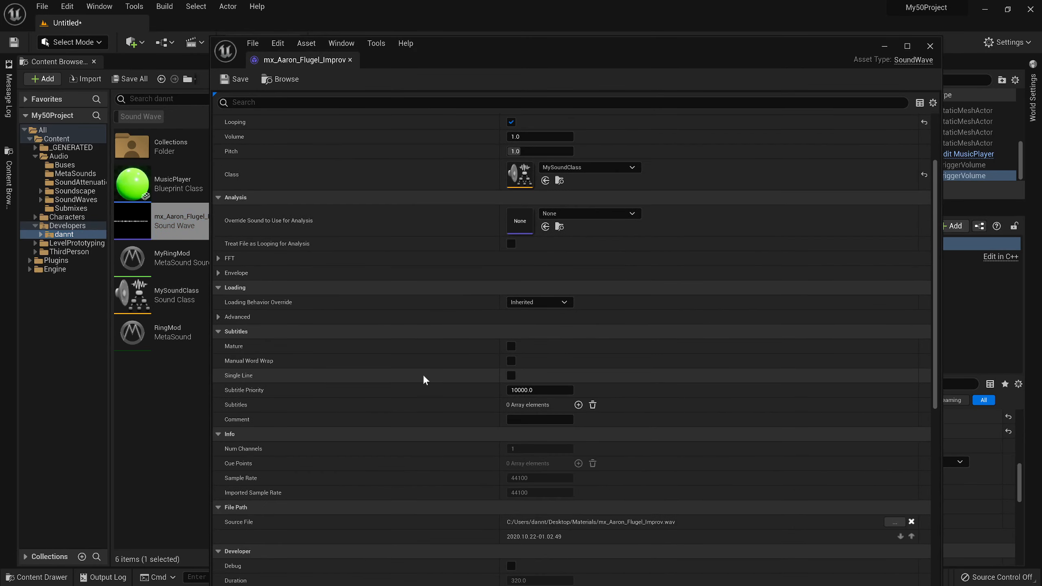
scroll(423, 377, down, 10)
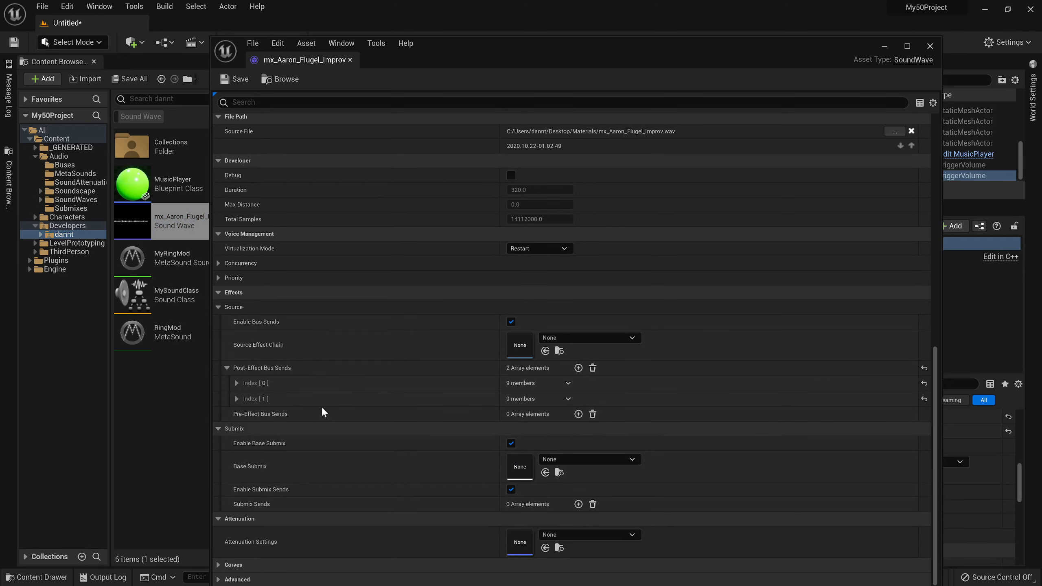
click(237, 384)
scroll(303, 462, down, 4)
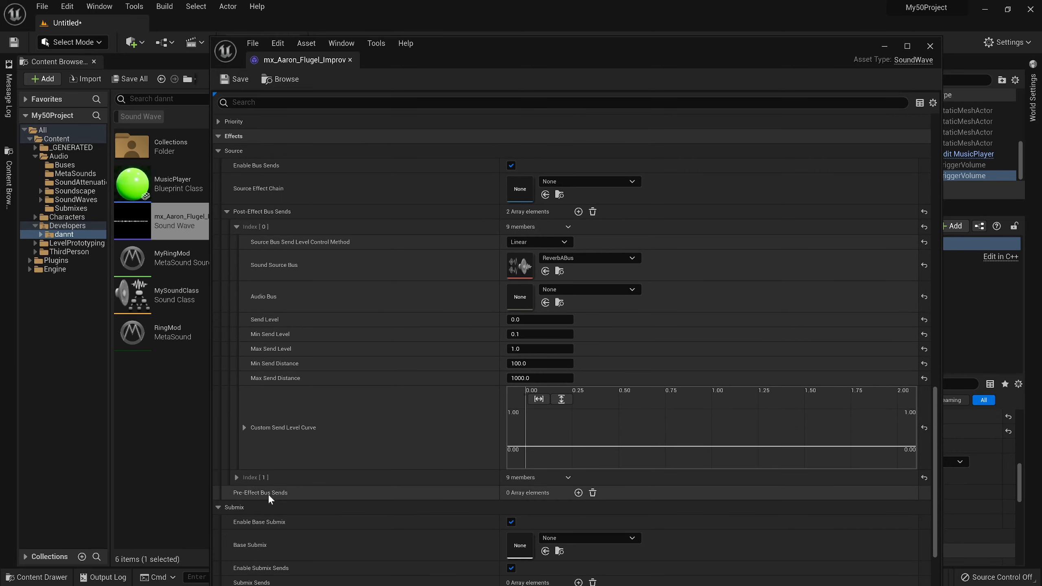
click(237, 478)
scroll(426, 472, down, 1)
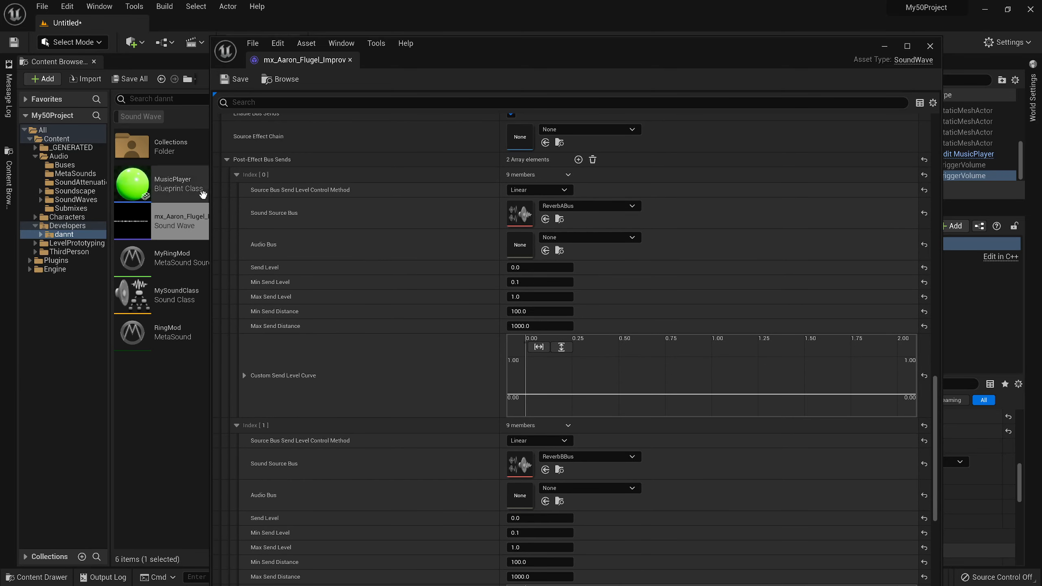
click(237, 175)
click(236, 191)
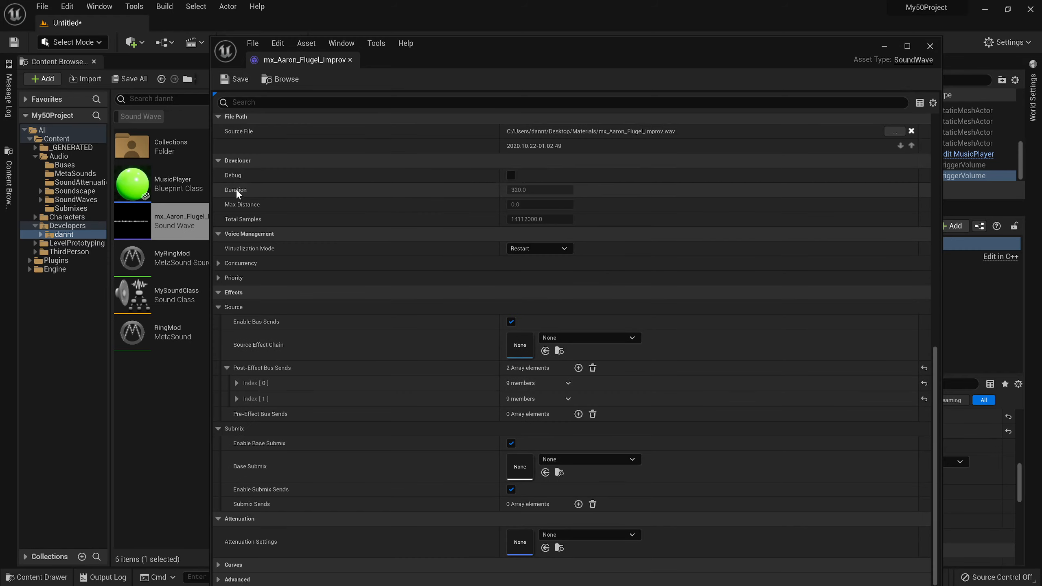
click(930, 46)
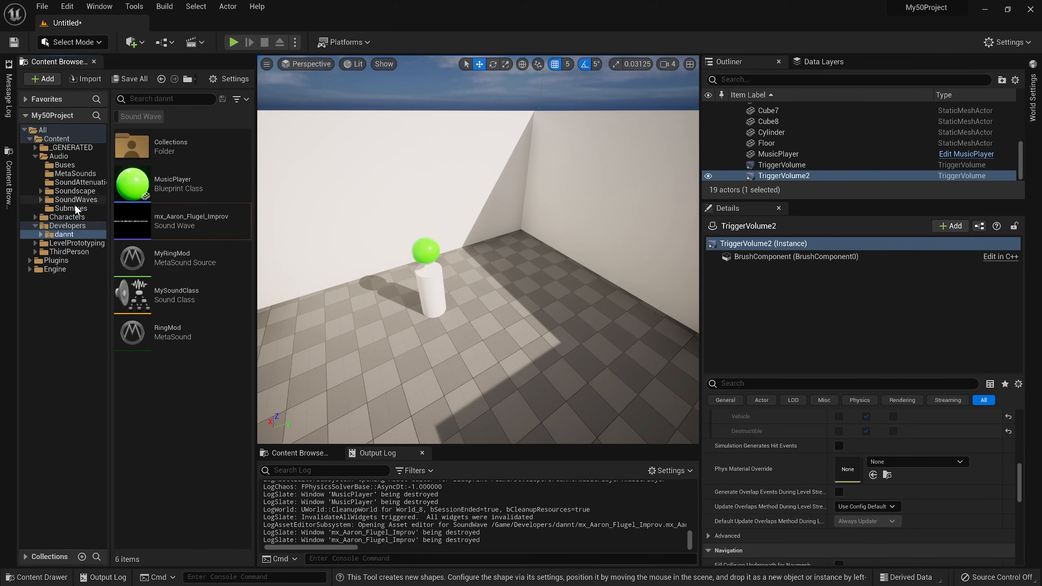
Step: Check the Base Submix settings of the ReverbABus and ReverbBBus source buses in the Audio/Buses folder
click(80, 165)
double_click(153, 154)
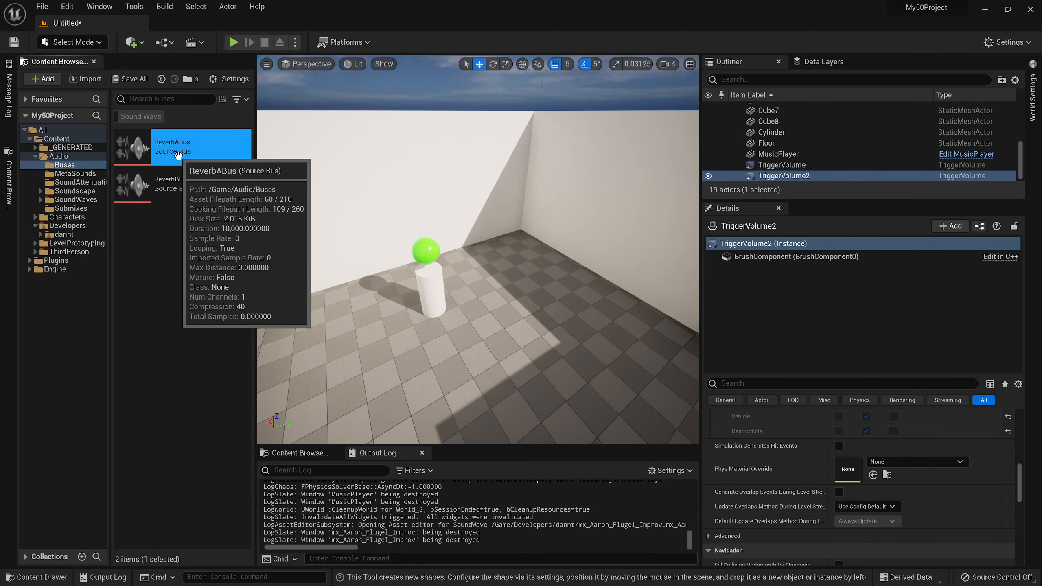
scroll(373, 460, down, 5)
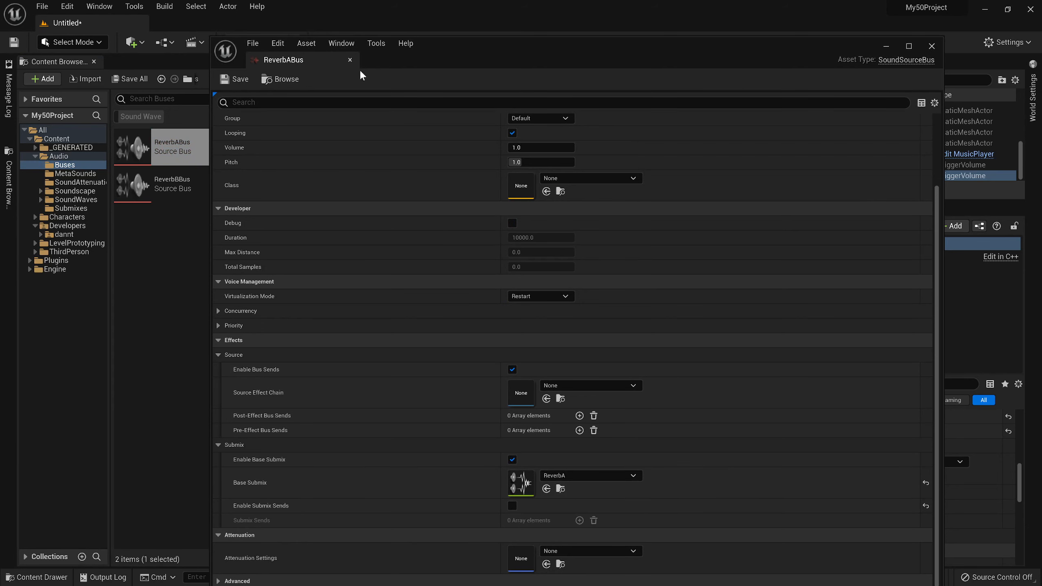
click(351, 60)
double_click(190, 187)
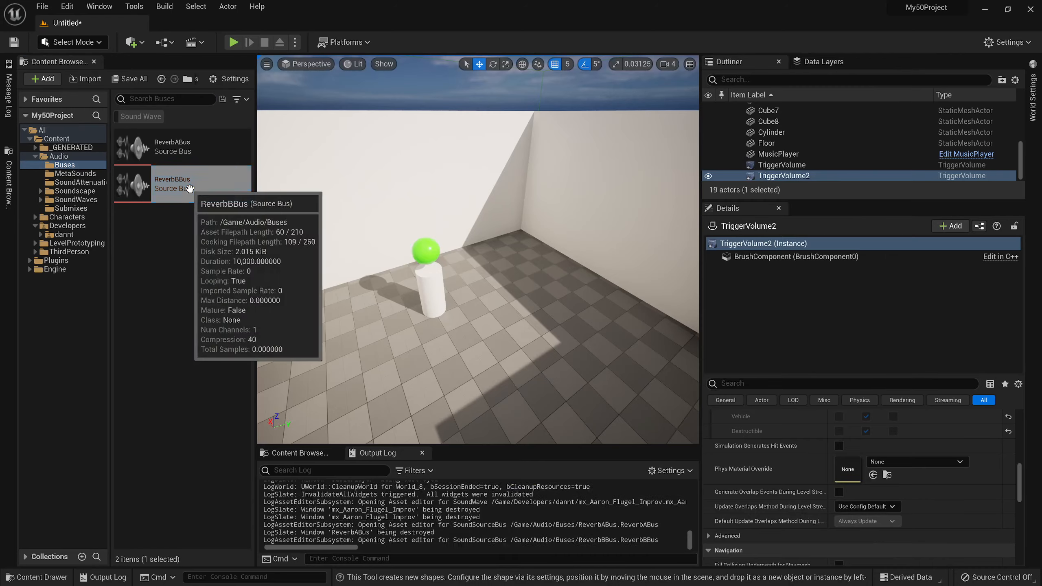
scroll(462, 466, down, 5)
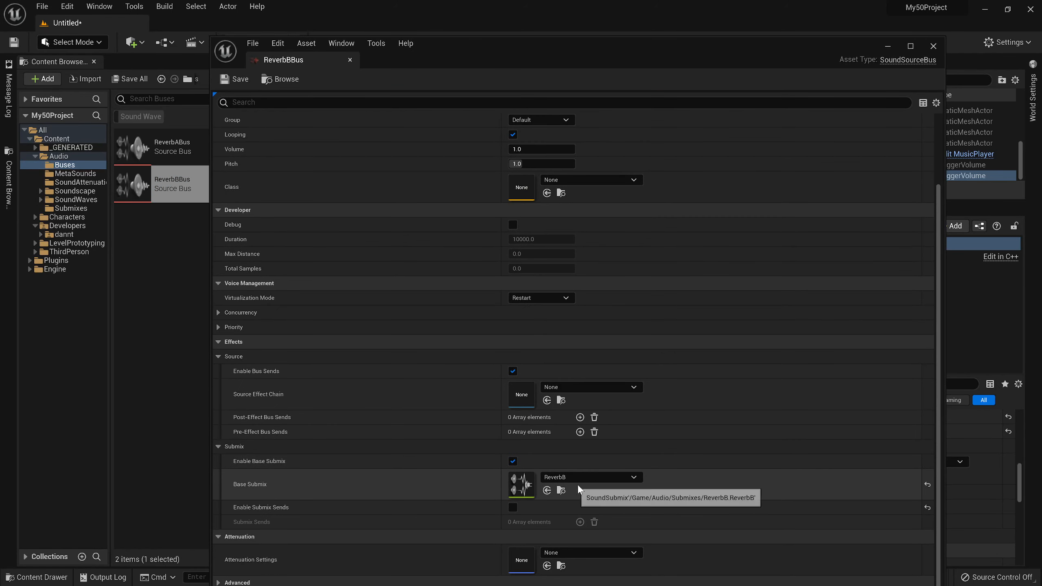
click(350, 60)
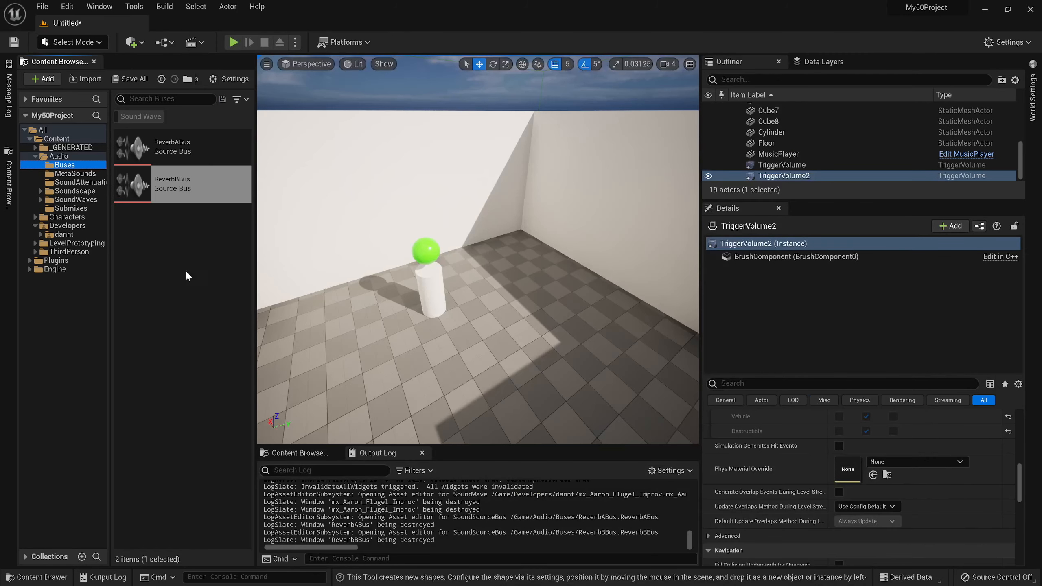
click(176, 276)
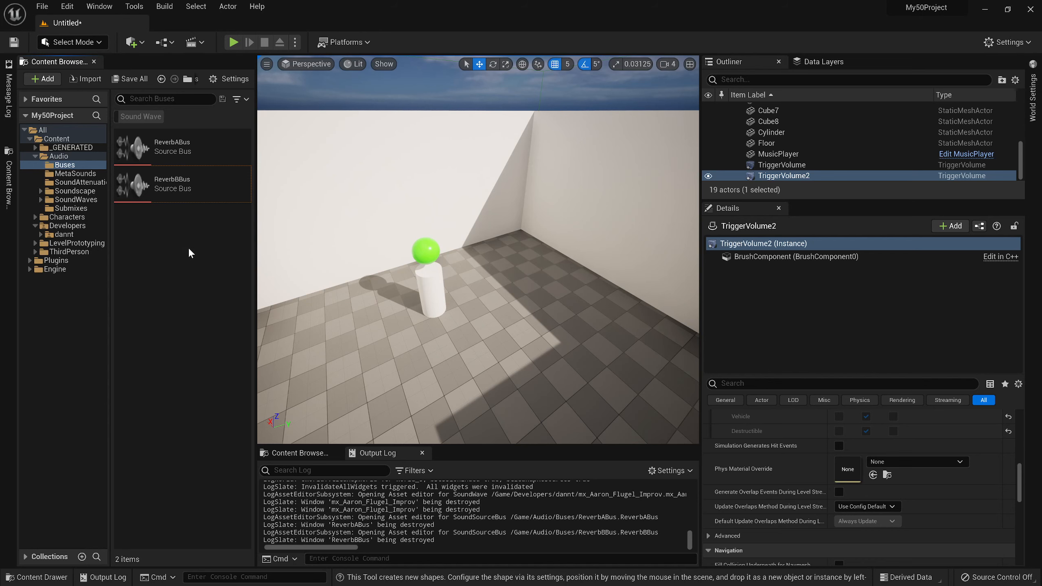
Step: Open the Level Blueprint maximized and examine the TriggerVolume overlap logic that fades ReverbABus in and out
right_drag(470, 226, 470, 226)
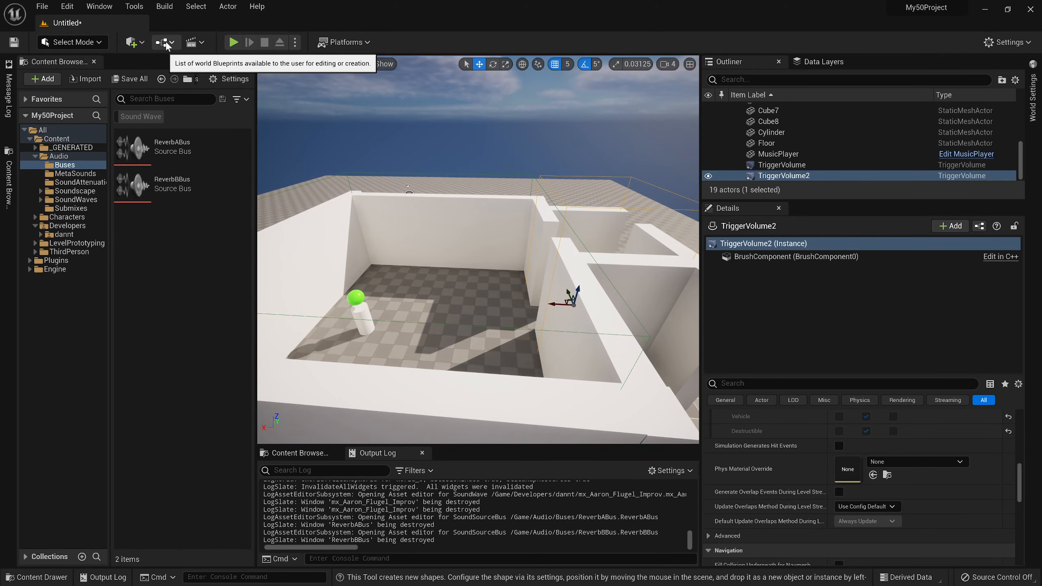
click(162, 43)
click(306, 121)
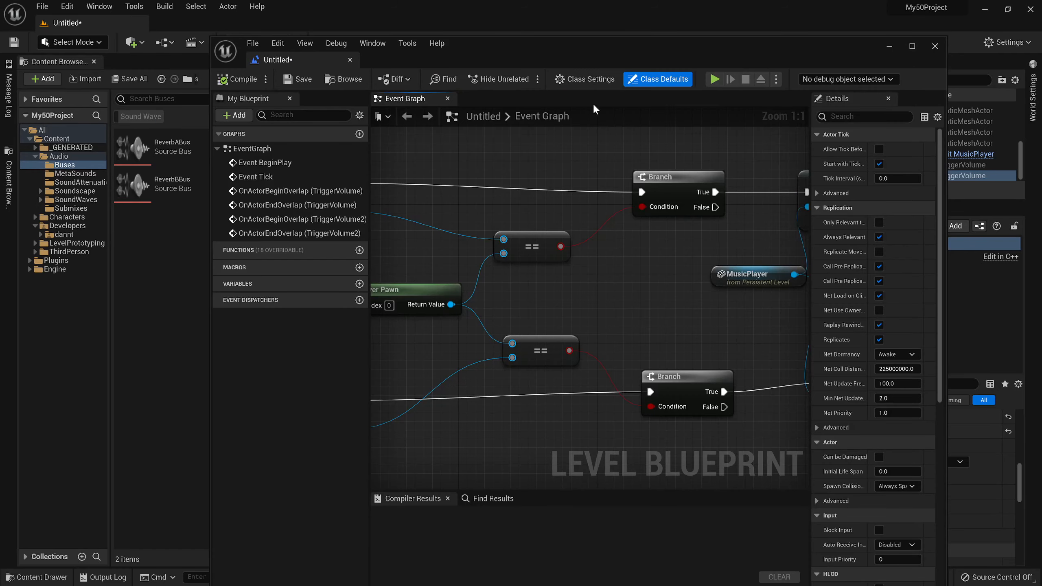
double_click(699, 50)
scroll(447, 223, down, 7)
scroll(445, 223, up, 7)
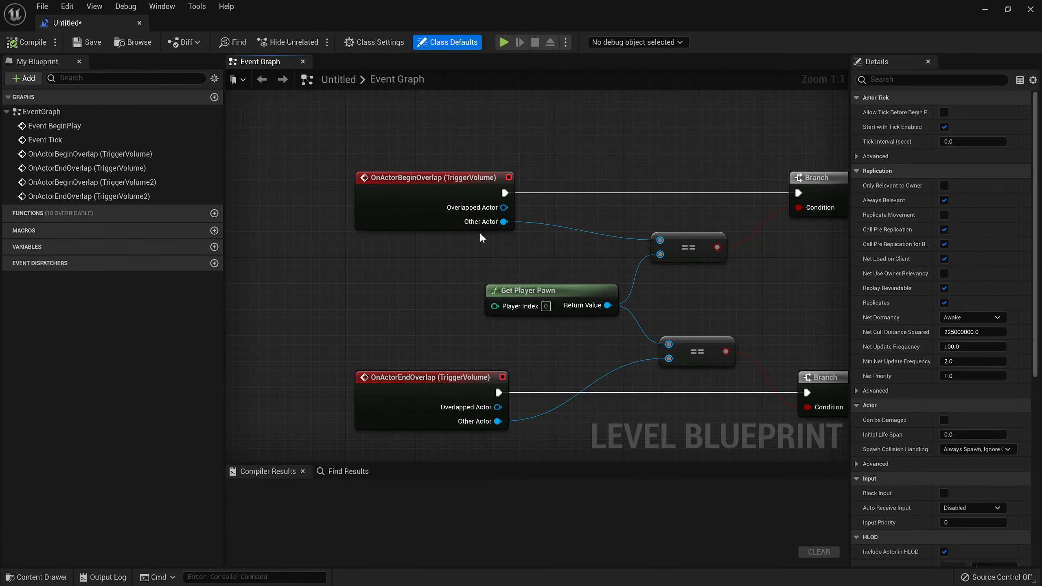
right_drag(538, 251, 451, 243)
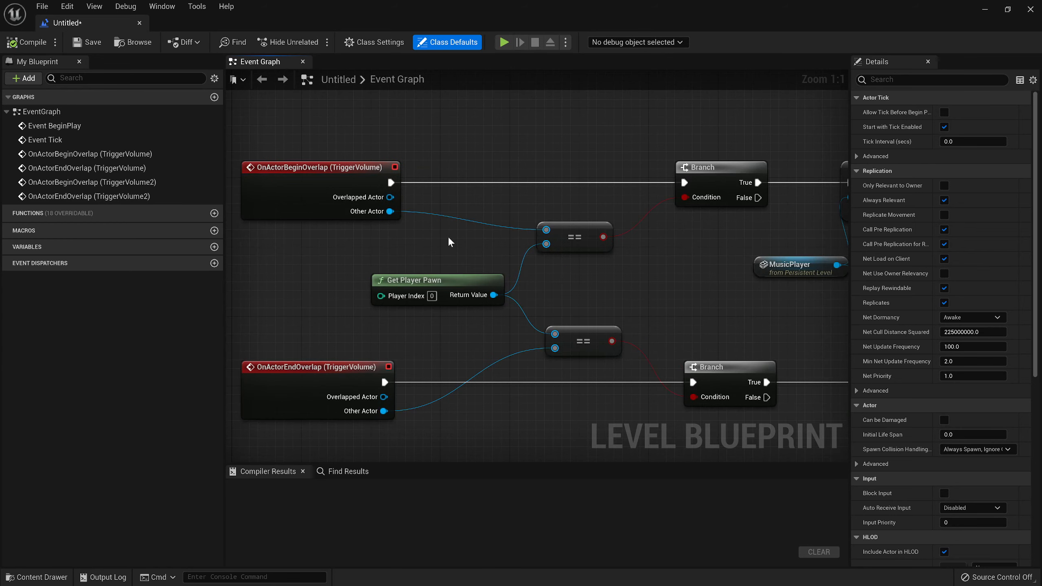
right_drag(696, 317, 447, 313)
right_drag(598, 290, 491, 267)
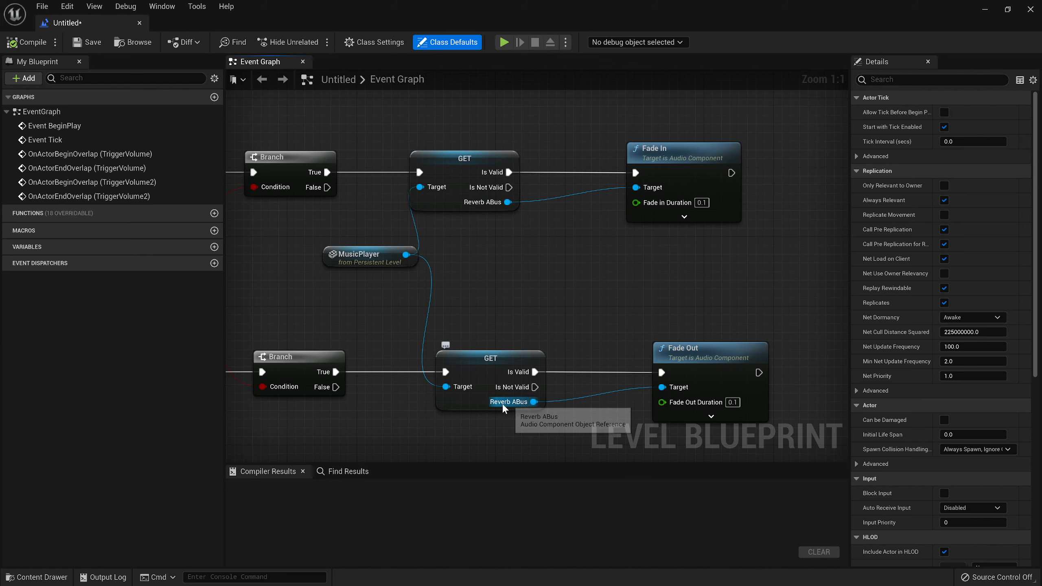
Step: Review the Level Blueprint logic that fades the MusicPlayer's ReverbBBus in and out, and close the blueprint
right_drag(544, 369, 497, 156)
right_drag(558, 240, 501, 236)
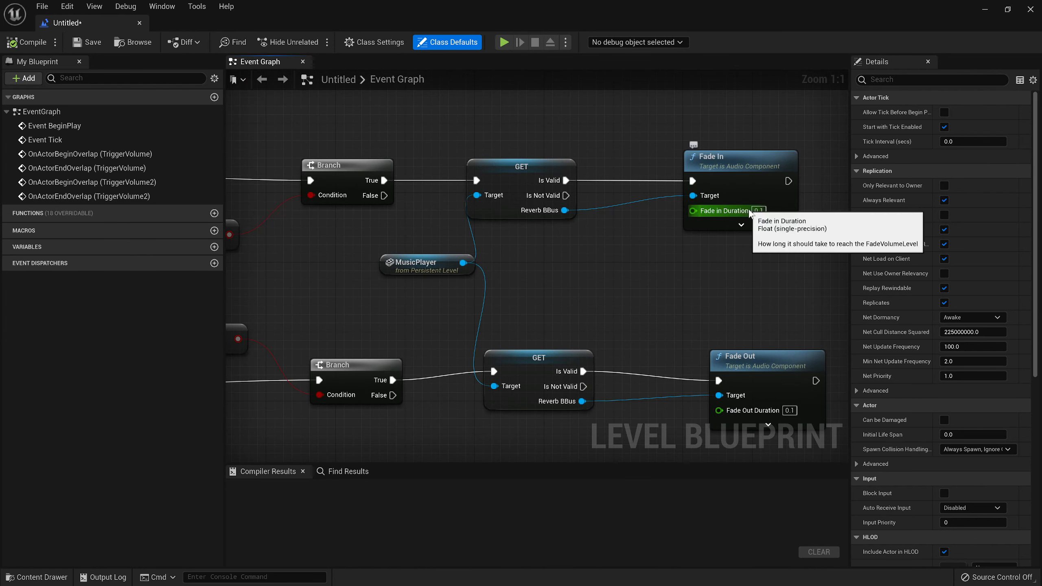
right_drag(354, 298, 317, 266)
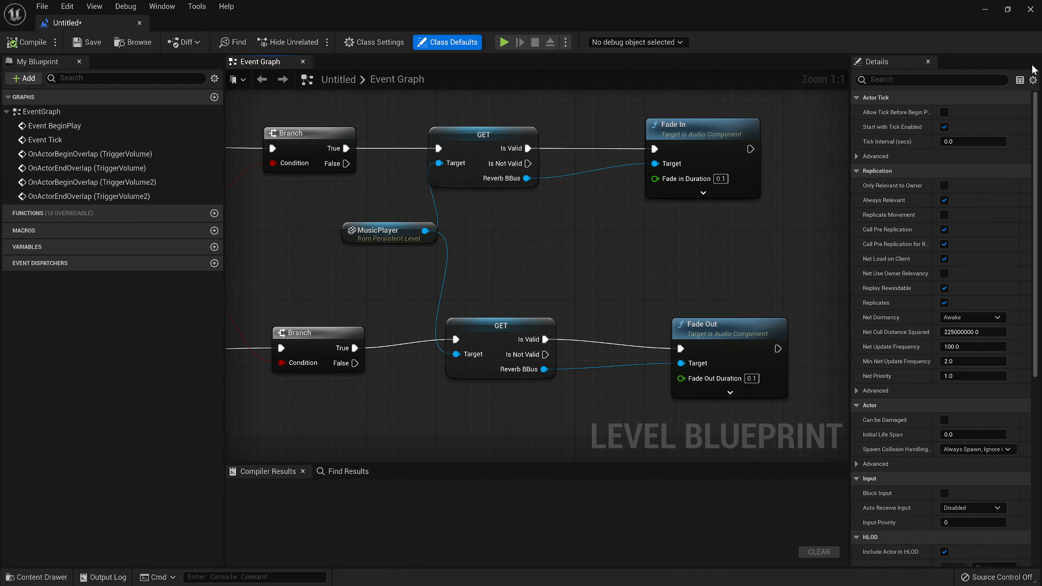
click(1031, 10)
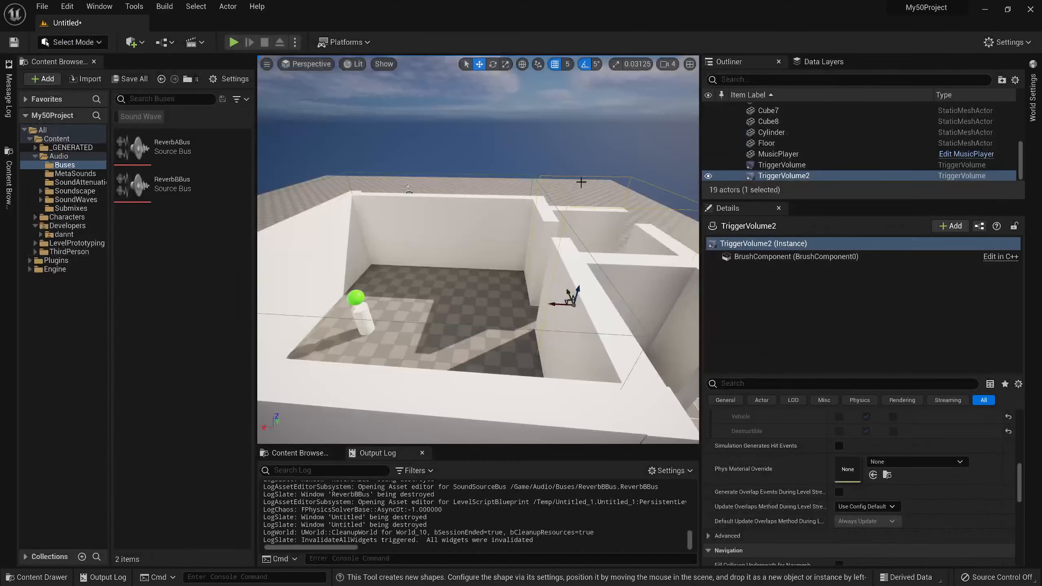
Step: Look through the level's connected rooms in the viewport and return to the green sphere on the cylinder
right_drag(477, 250, 335, 269)
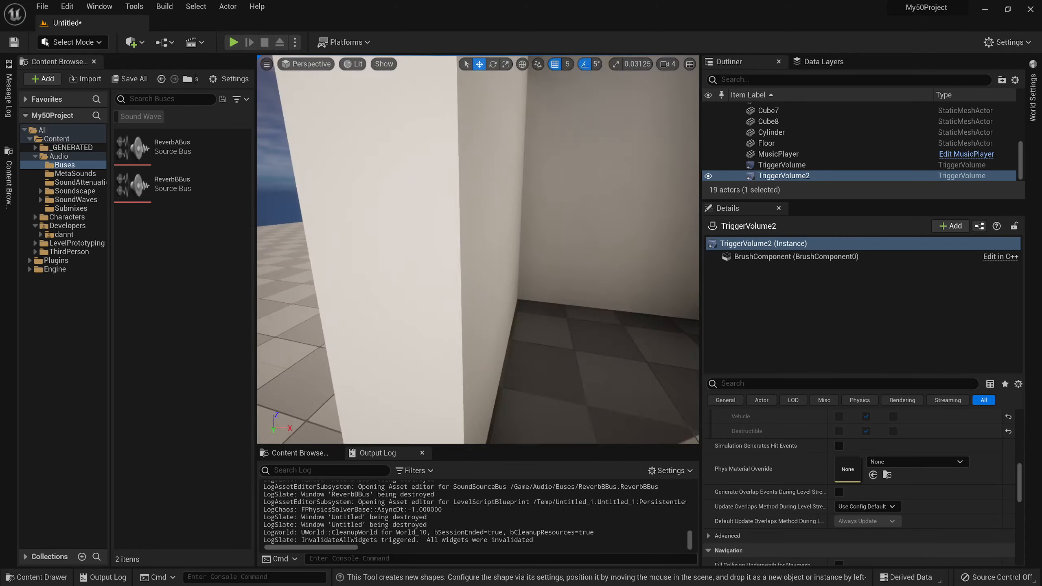
right_drag(478, 249, 568, 251)
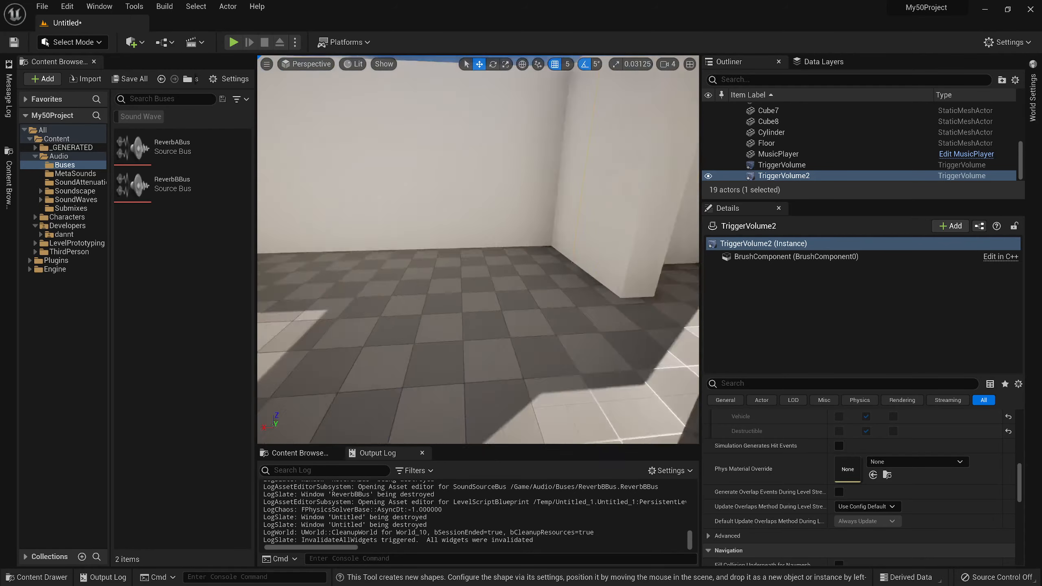
right_drag(478, 249, 361, 263)
key(s)
key(w)
key(s)
key(w)
key(w)
key(s)
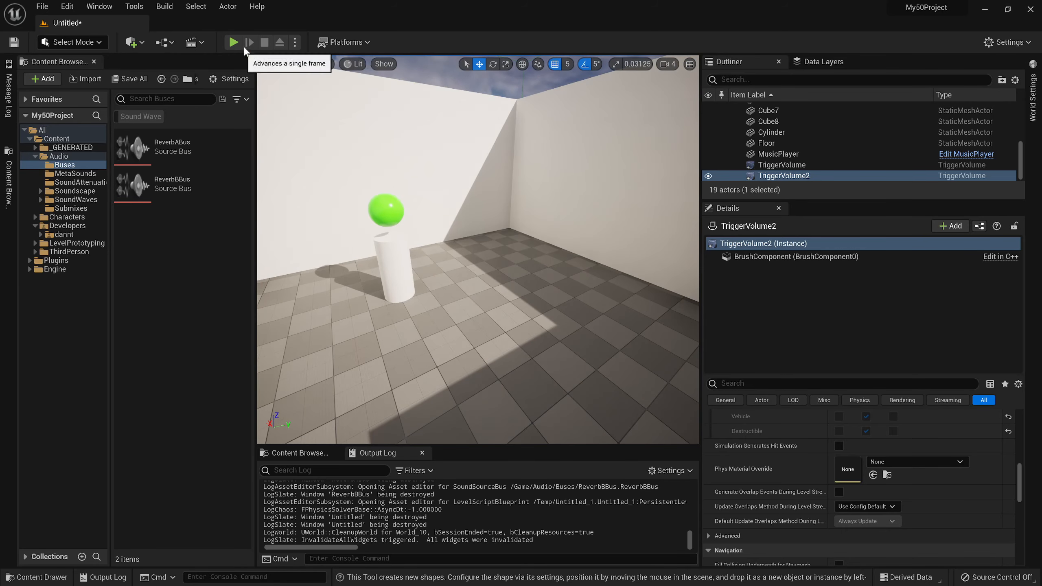
Step: Play the level in the editor and move the character from the green sphere toward the opening in the walls to test the reverb
click(232, 42)
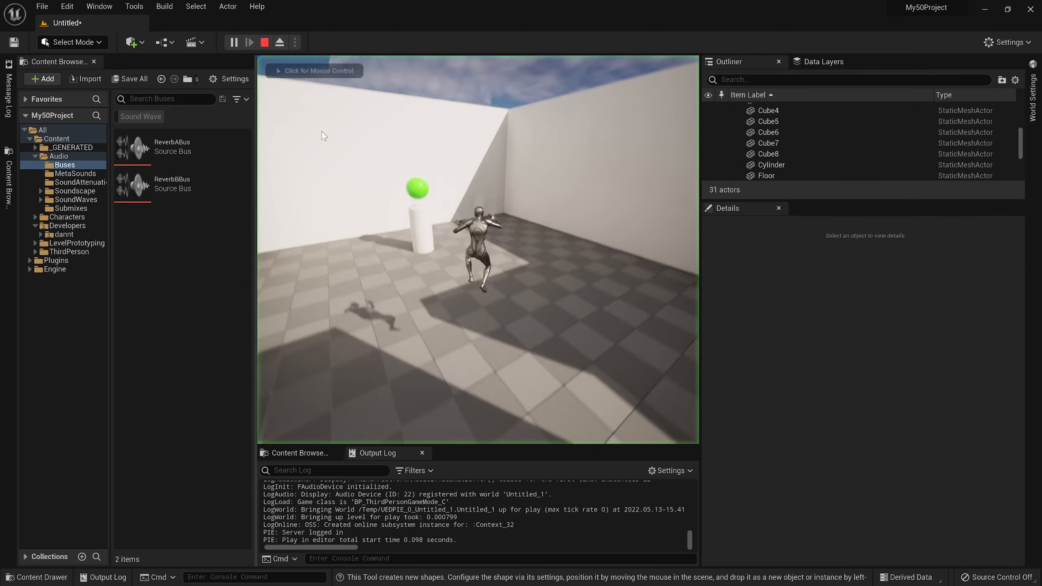
key(w)
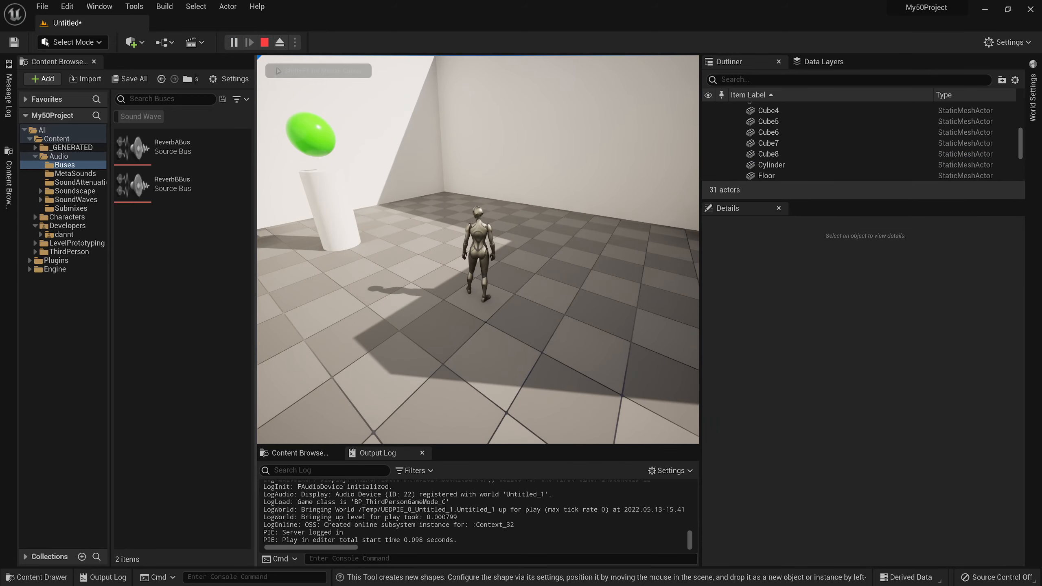
key(d)
key(w)
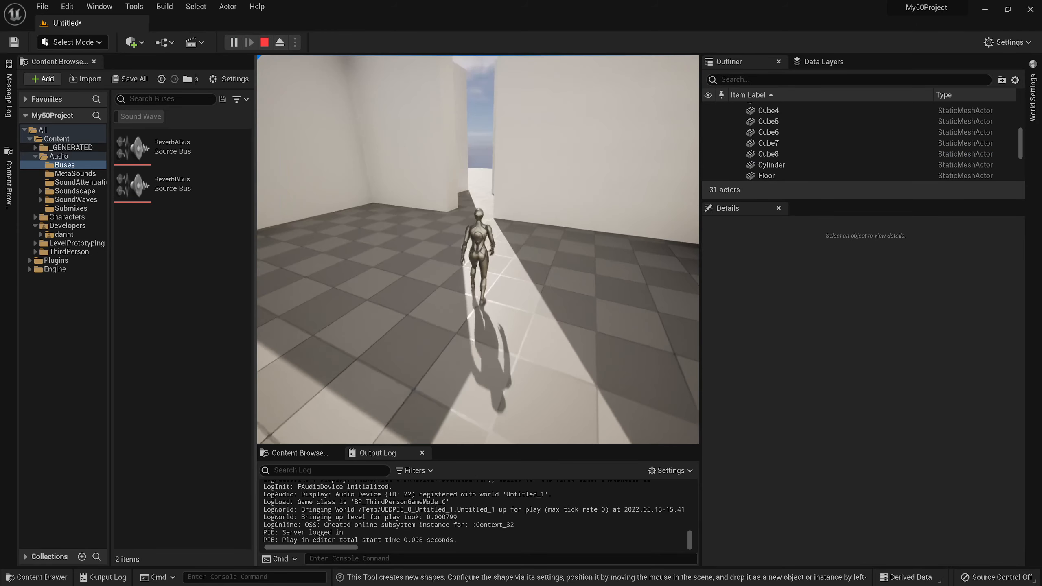
key(w)
key(a)
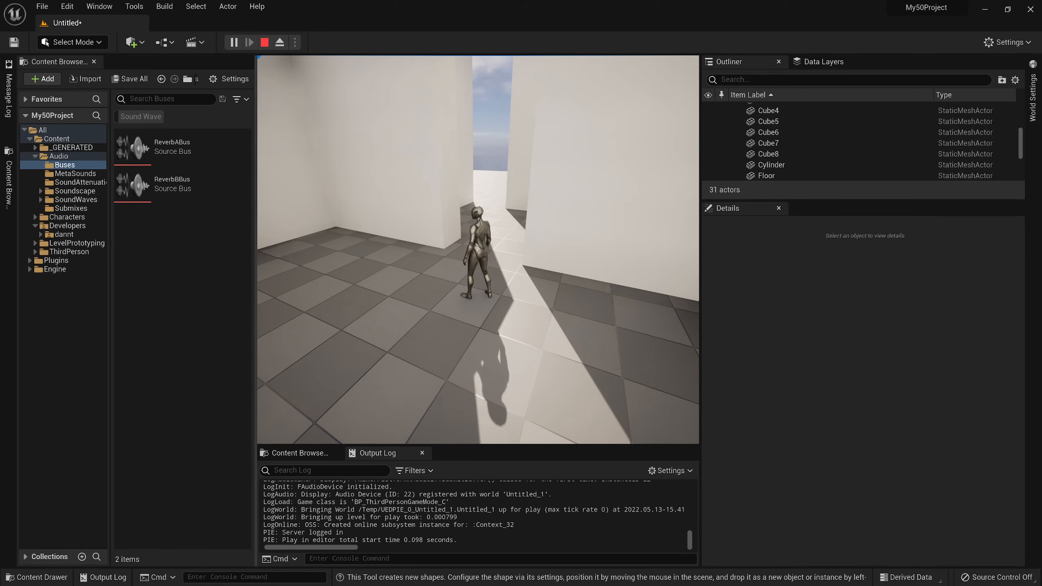
key(w)
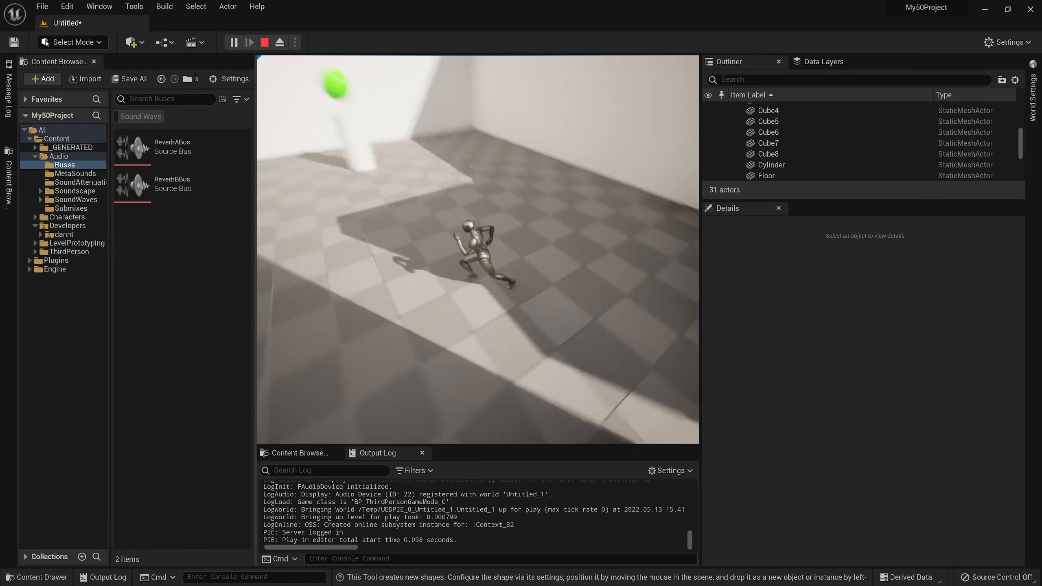
Step: Run the character between the green sphere's room and the adjoining room to compare the reverb fades across the trigger volumes
key(w)
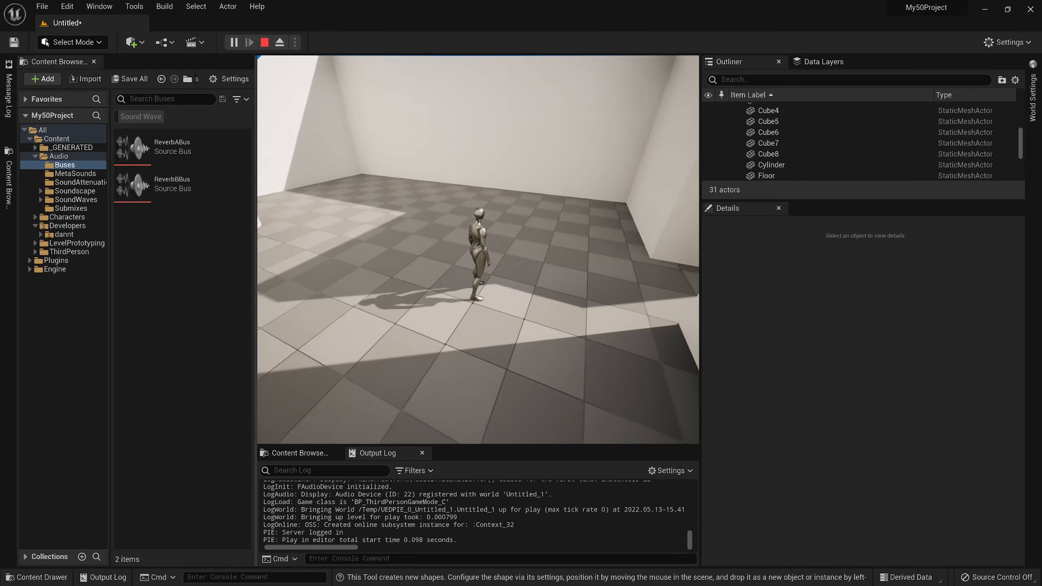
key(w)
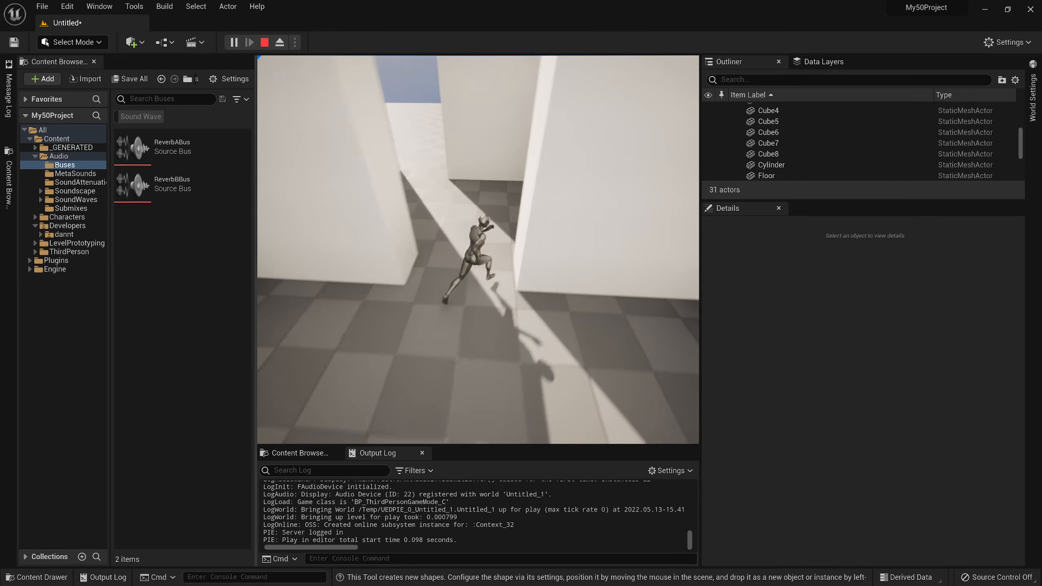
key(w)
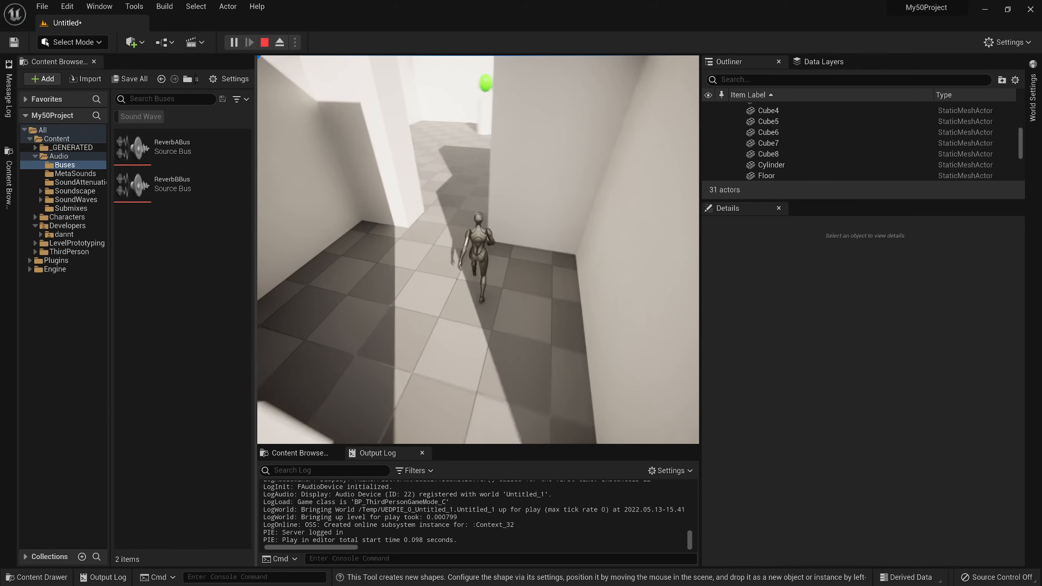
key(w)
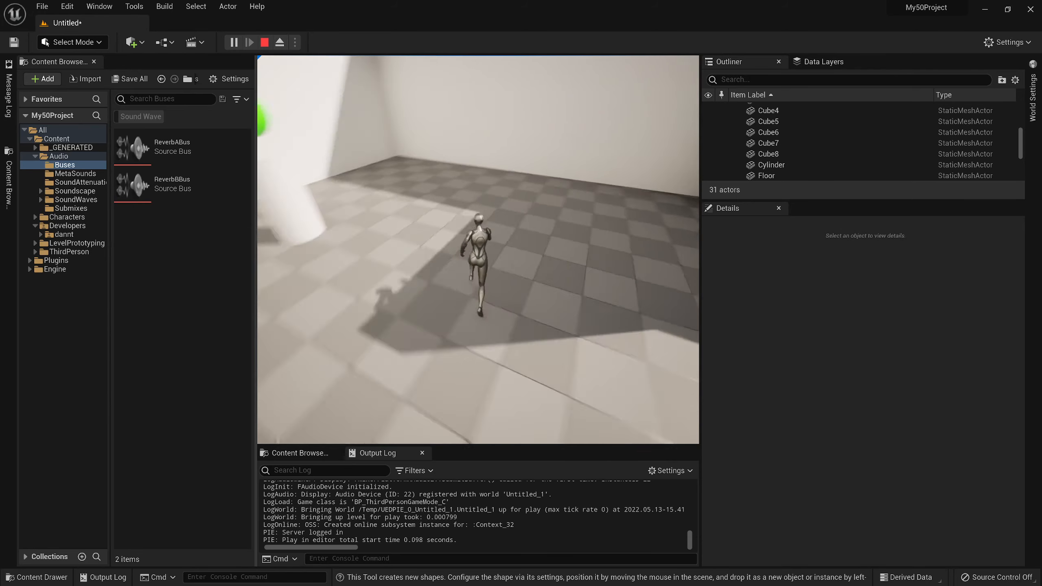
key(w)
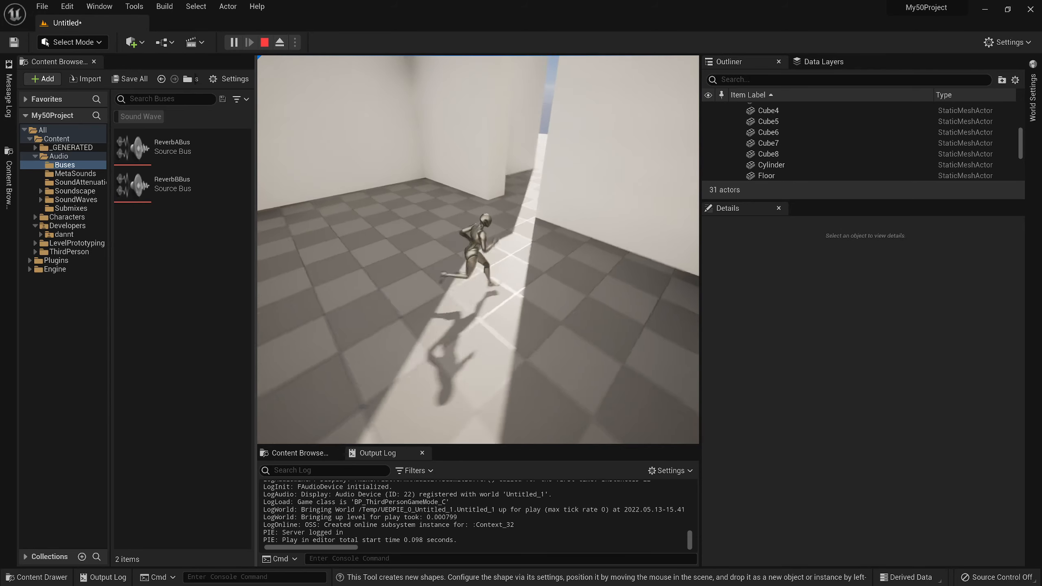
key(w)
key(w)
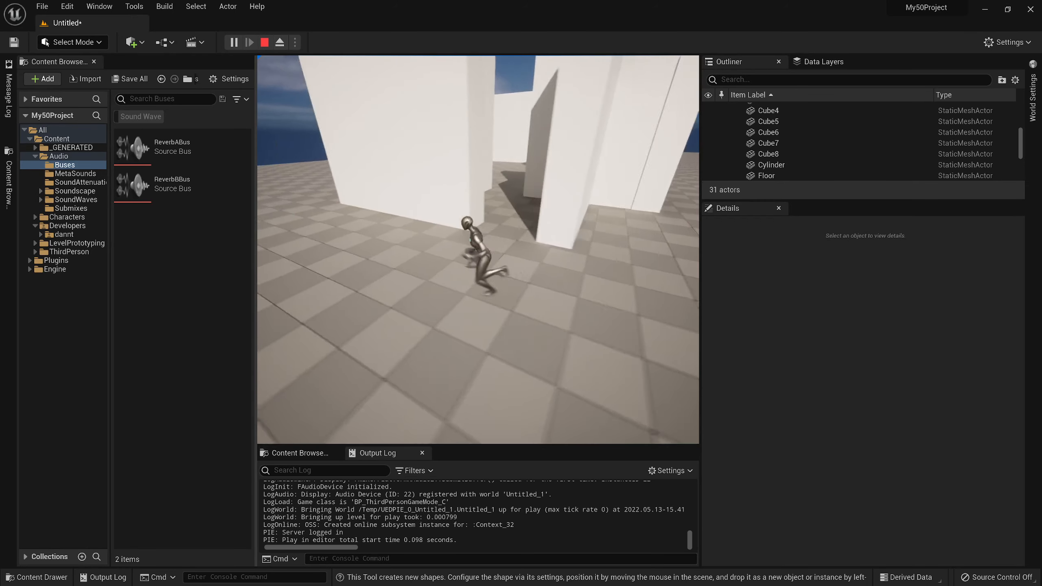
Step: Run the character from outside back through the rooms to the green sphere, face the exit again, and end the play session
key(w)
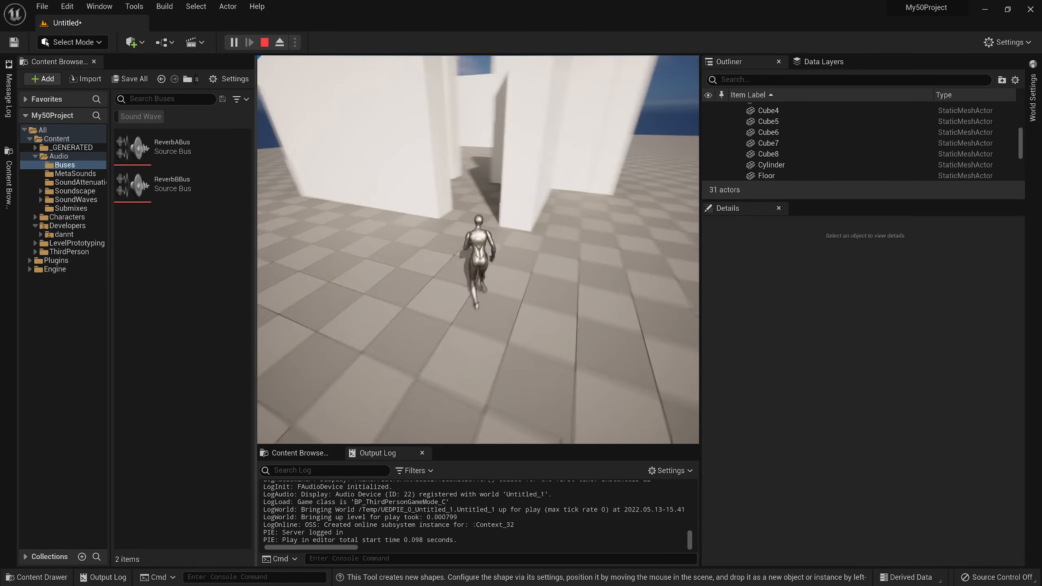
key(w)
key(w)
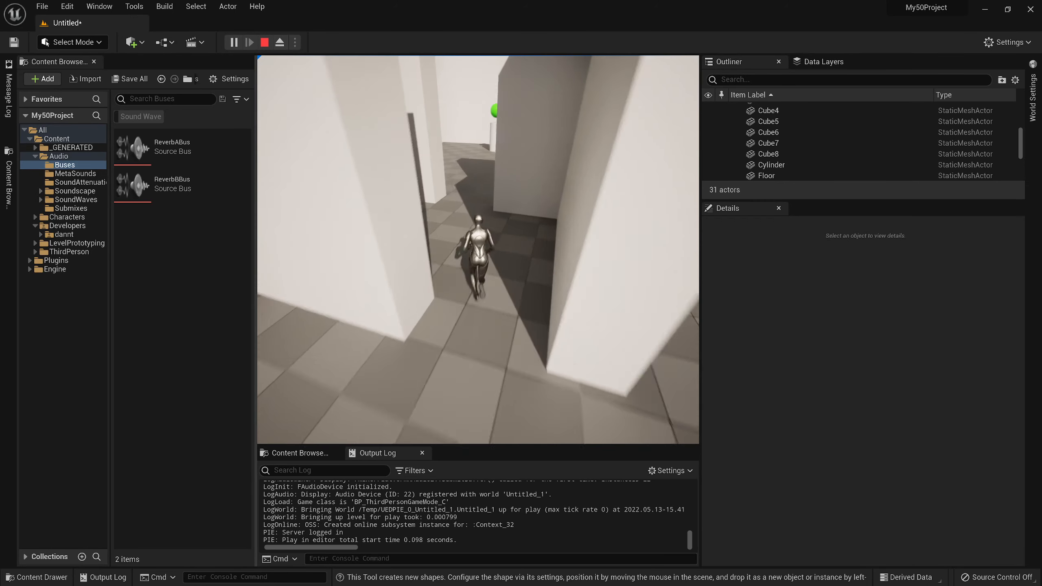
key(w)
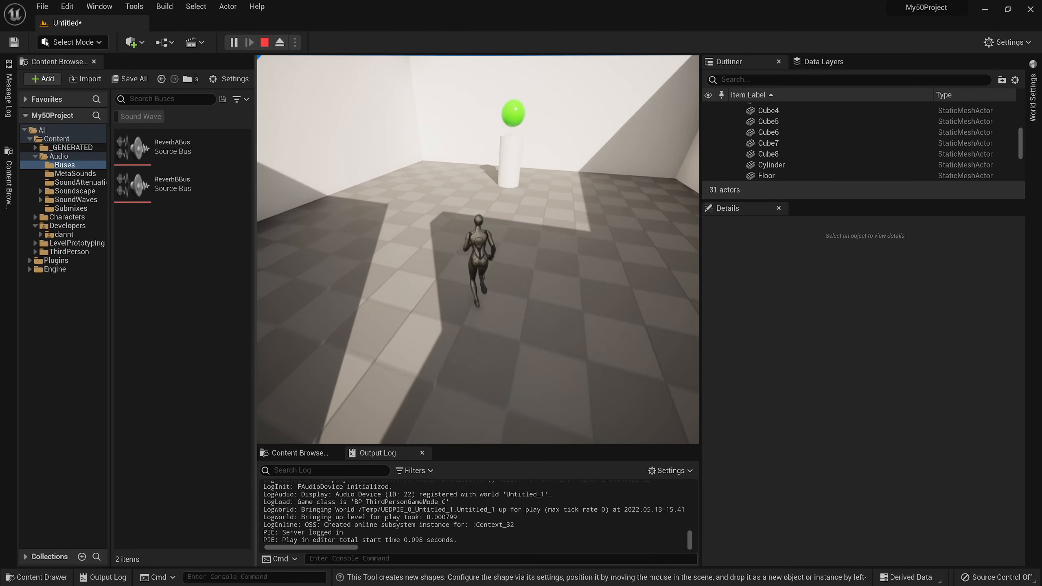
key(d)
key(w)
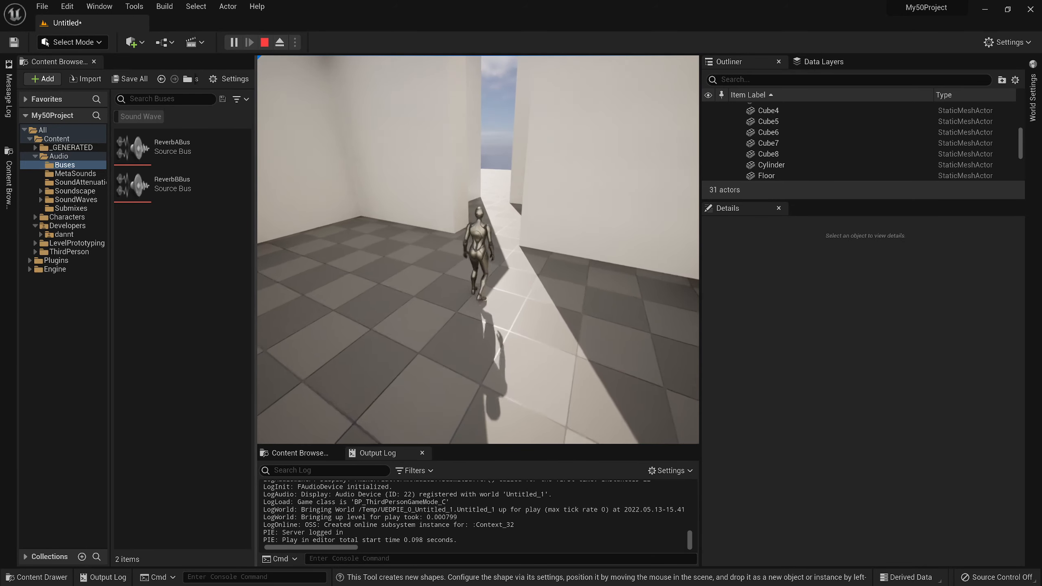
key(Escape)
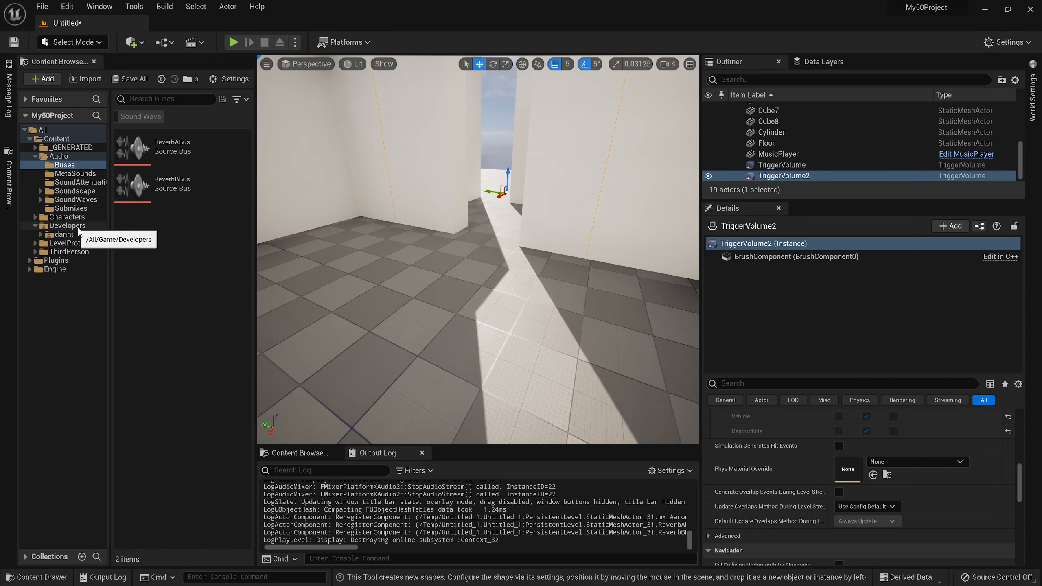
Step: Open the ReverbA submix from the Audio/Submixes folder and create a new sound submix named ReverbASend in its graph
click(71, 208)
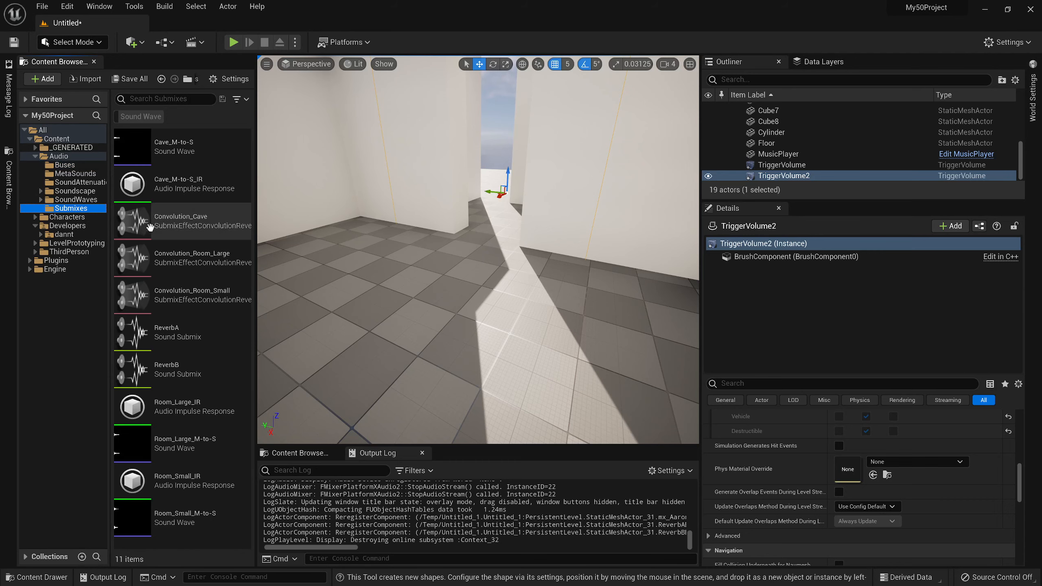
double_click(193, 332)
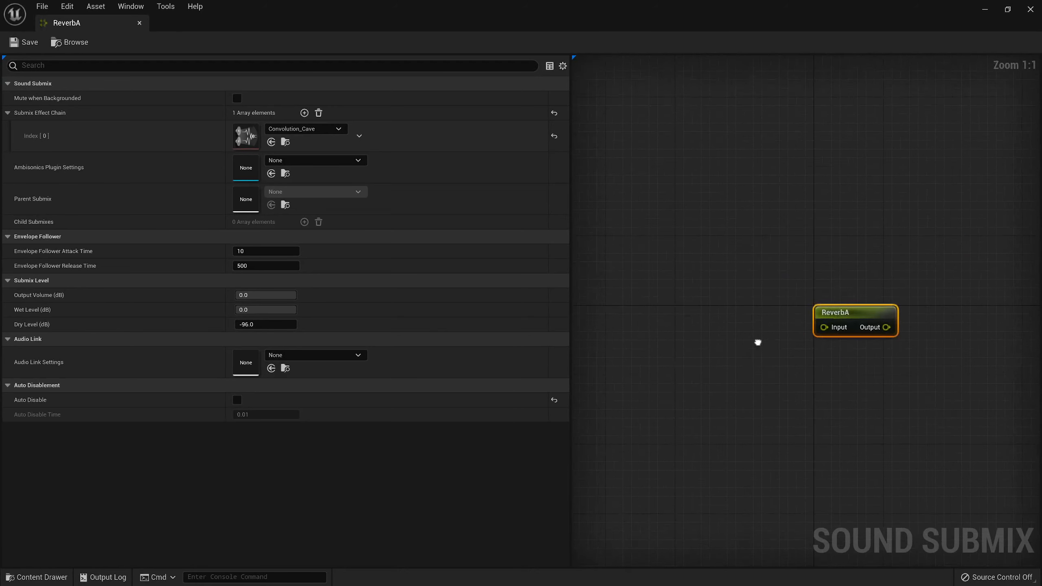
drag(893, 249, 765, 257)
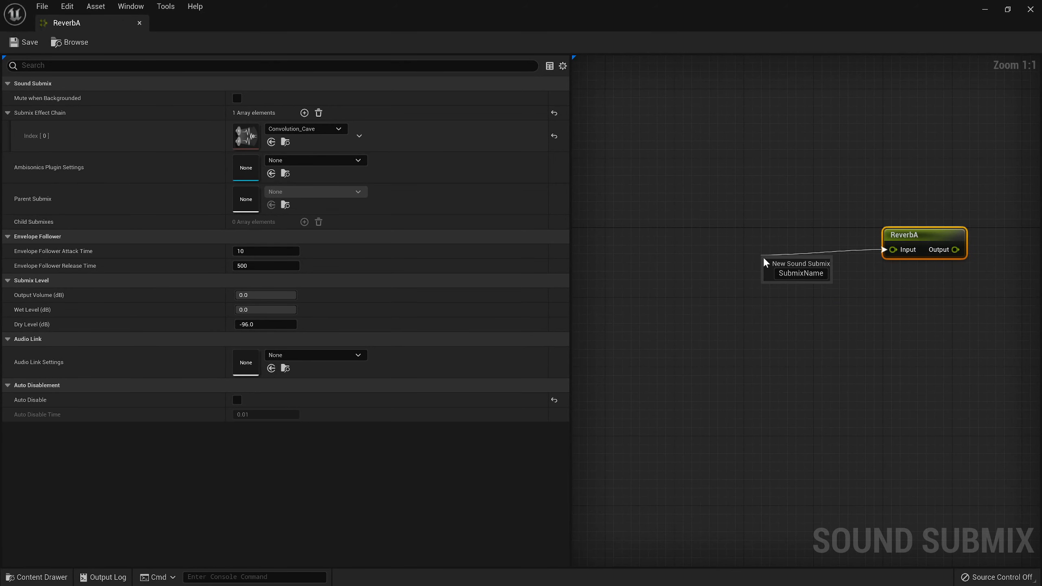
text(Re)
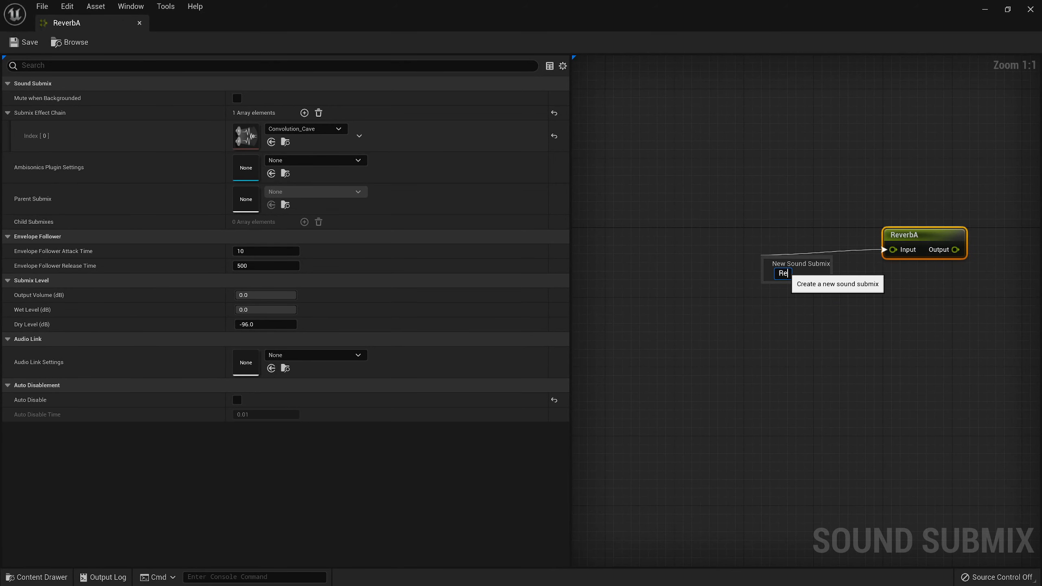
text(verbASend)
key(Return)
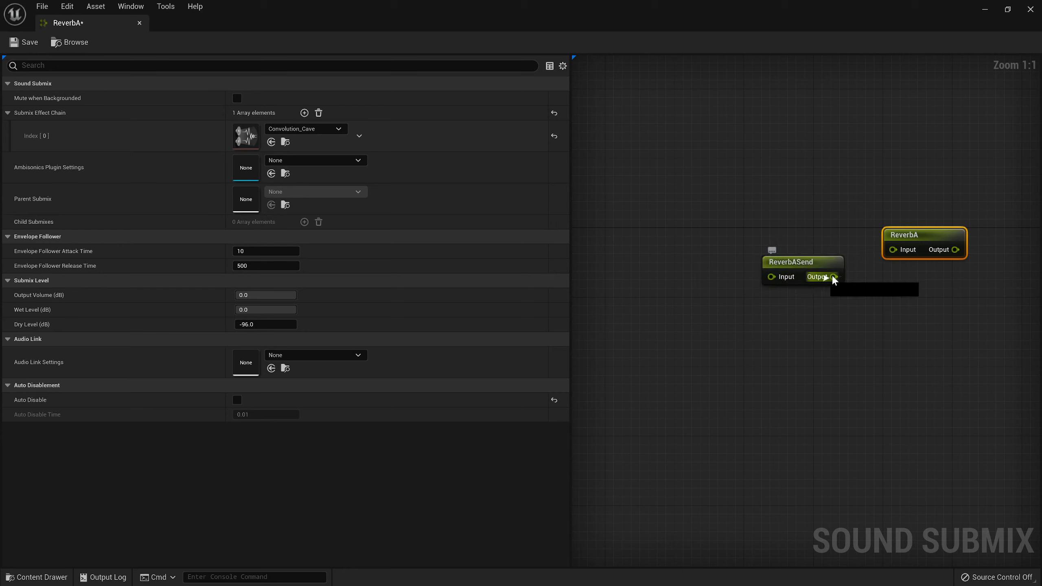
Step: Connect ReverbASend's output to ReverbA's input and save, closing the submix editor after checking ReverbASend's settings
drag(833, 276, 898, 250)
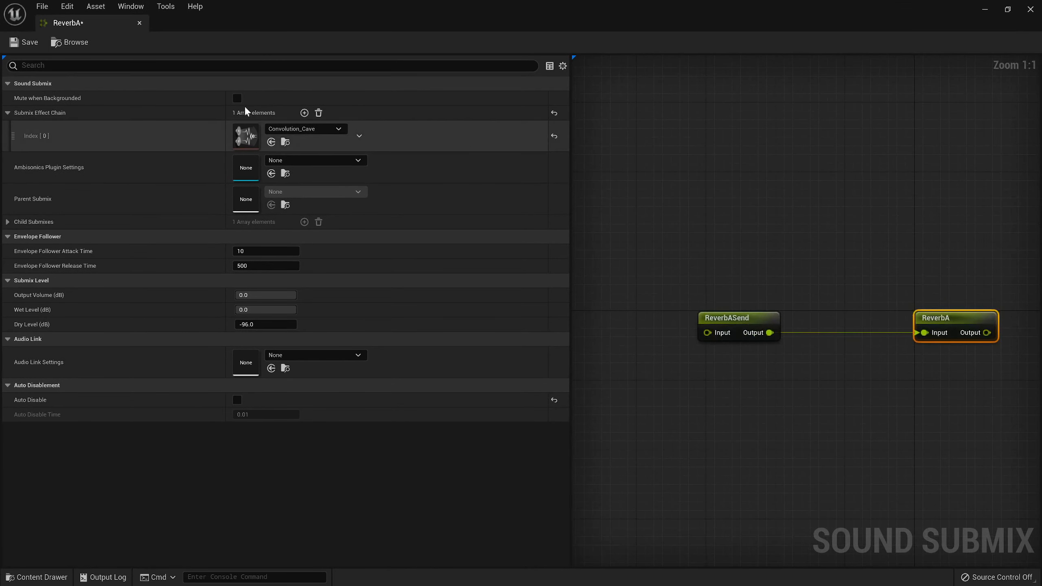
click(29, 43)
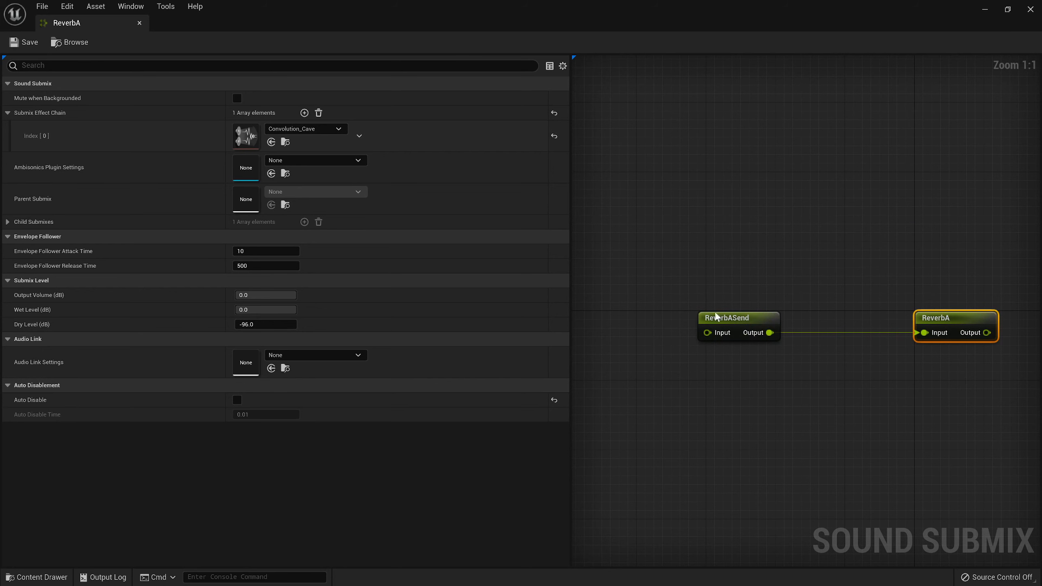
click(740, 323)
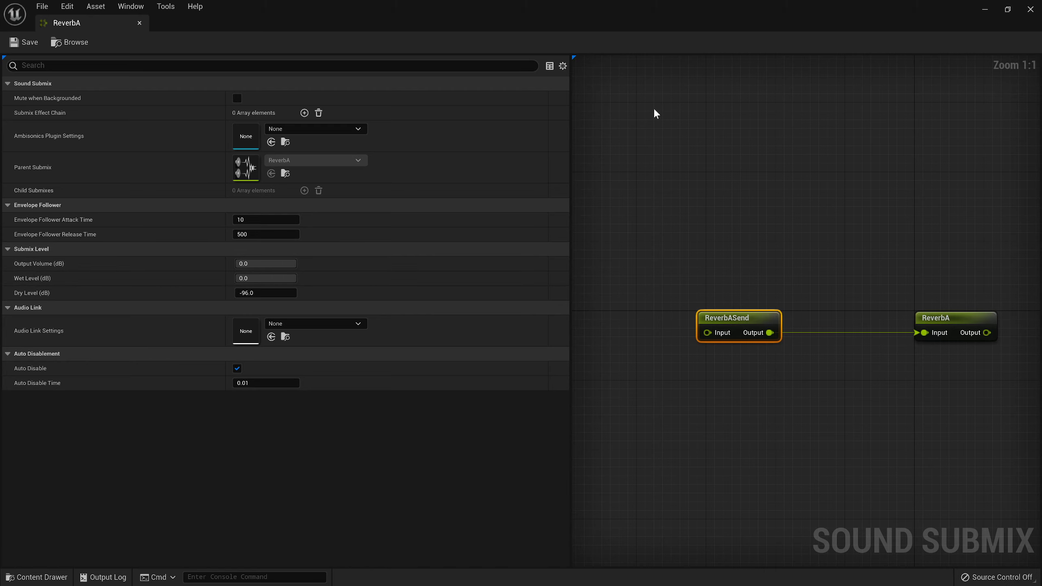
click(1031, 11)
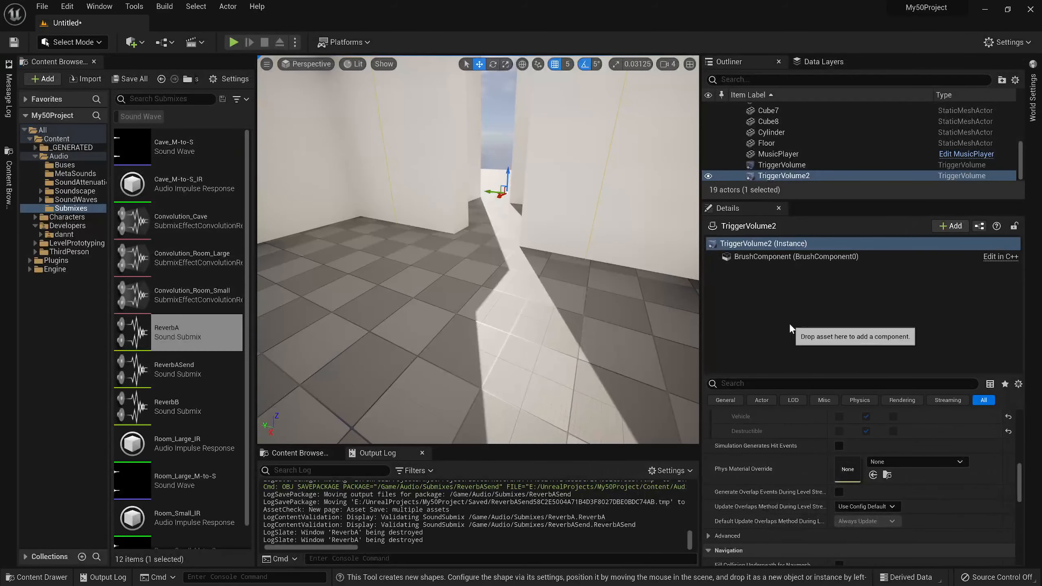